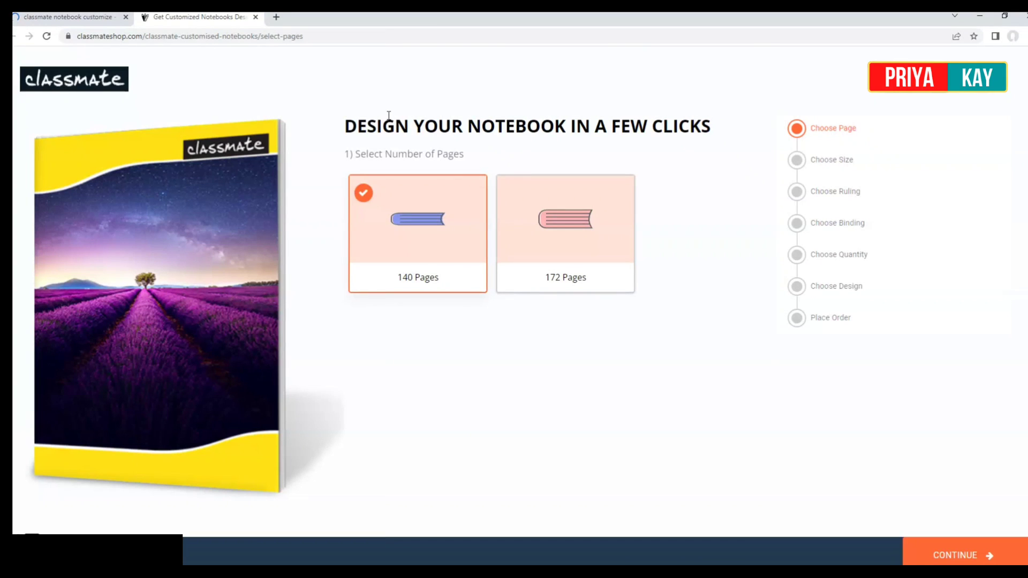
Choose 140 pages for the customised notebook and continue to the size selection
{"action": "key", "text": "ctrl+shift+Tab"}
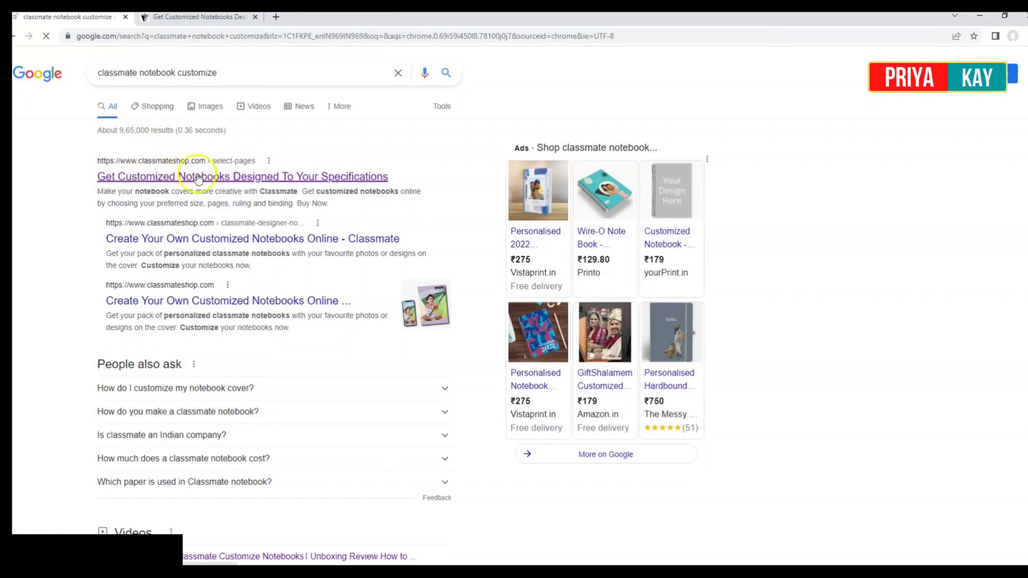
{"action": "left_click", "coordinate": [199, 16]}
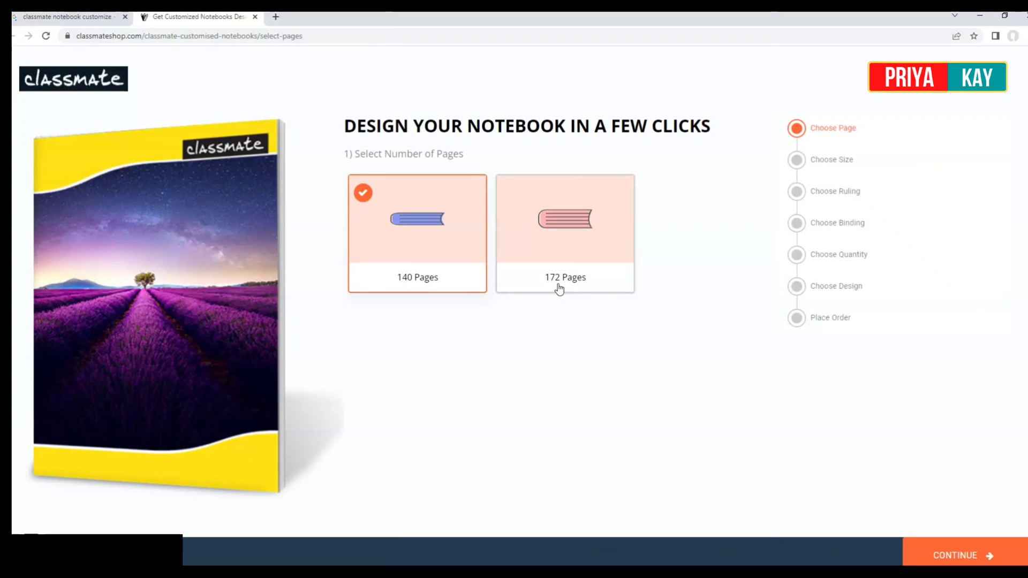
{"action": "left_click", "coordinate": [532, 278]}
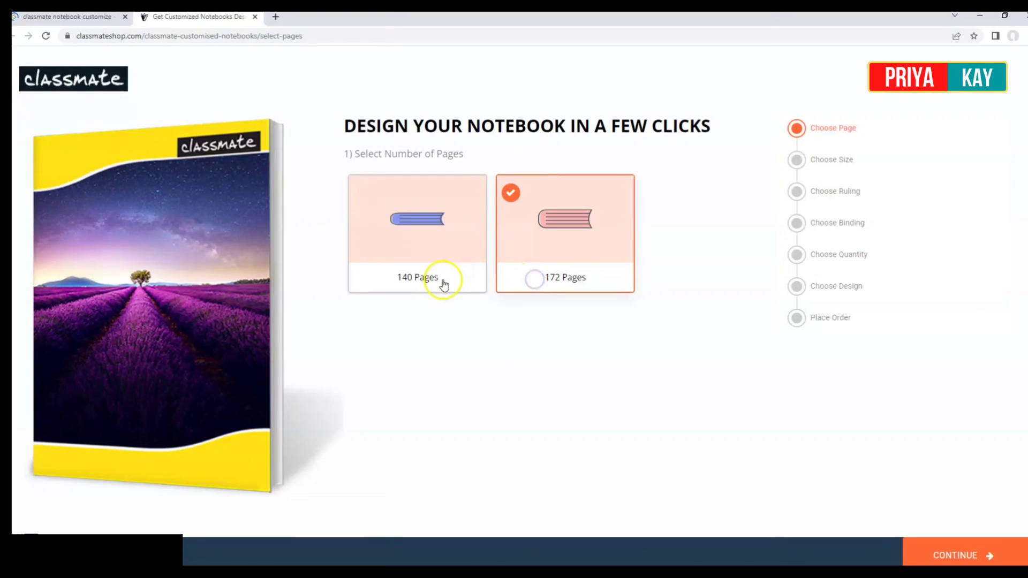
{"action": "left_click", "coordinate": [443, 281]}
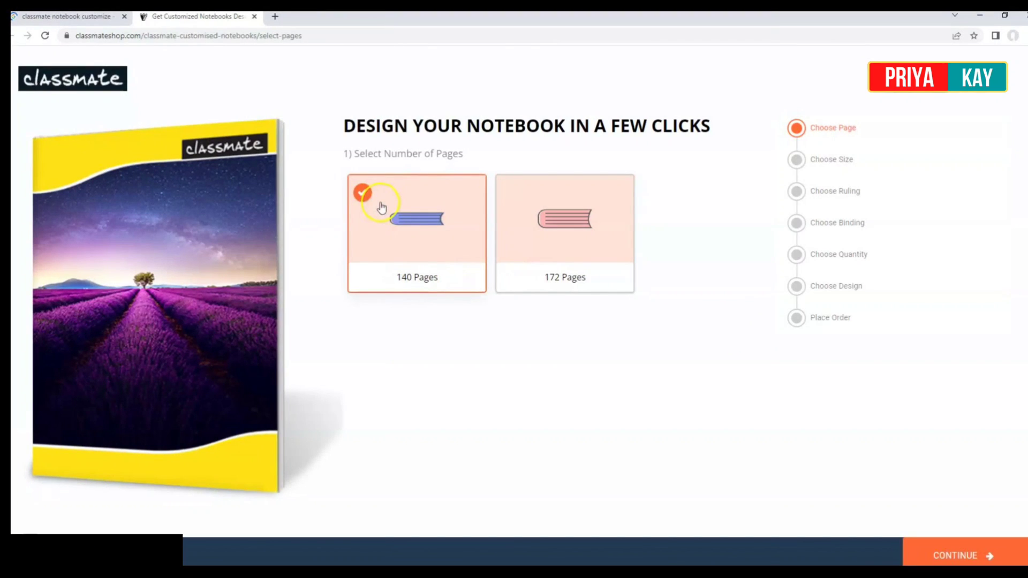
{"action": "left_click", "coordinate": [940, 552]}
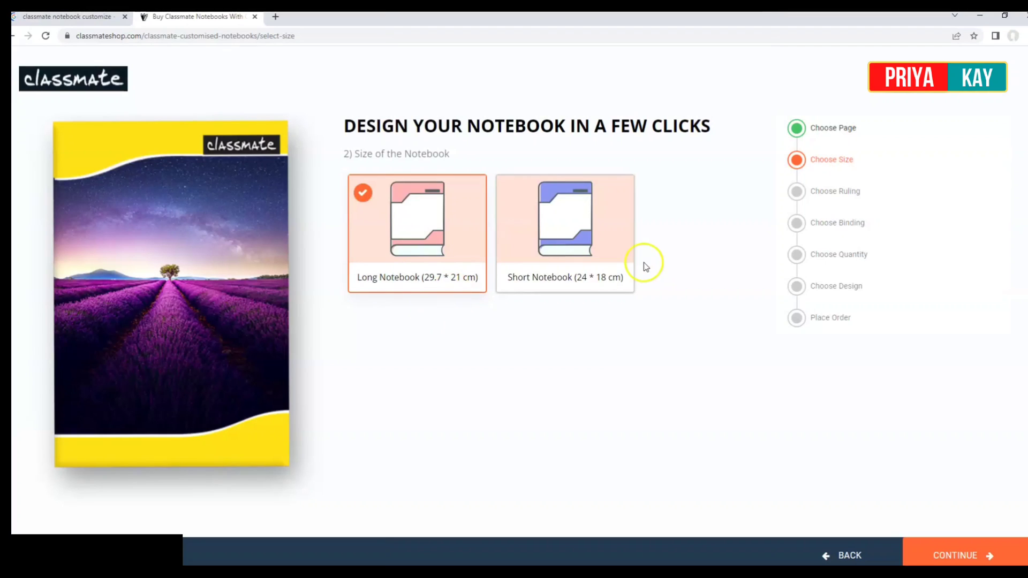
Choose the Long Notebook (29.7 * 21 cm) size and continue to the ruling selection
{"action": "left_click", "coordinate": [552, 261]}
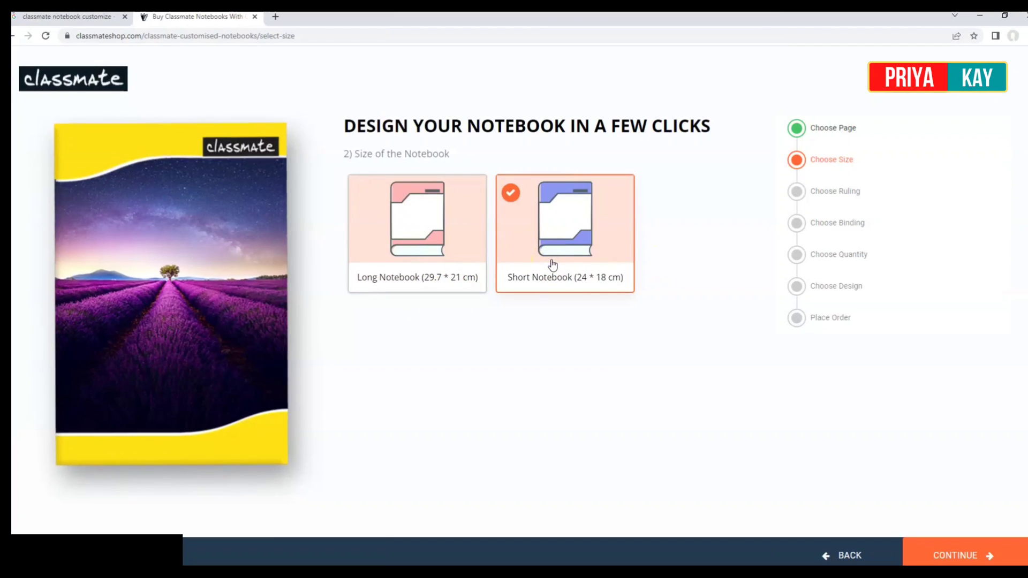
{"action": "left_click", "coordinate": [450, 262]}
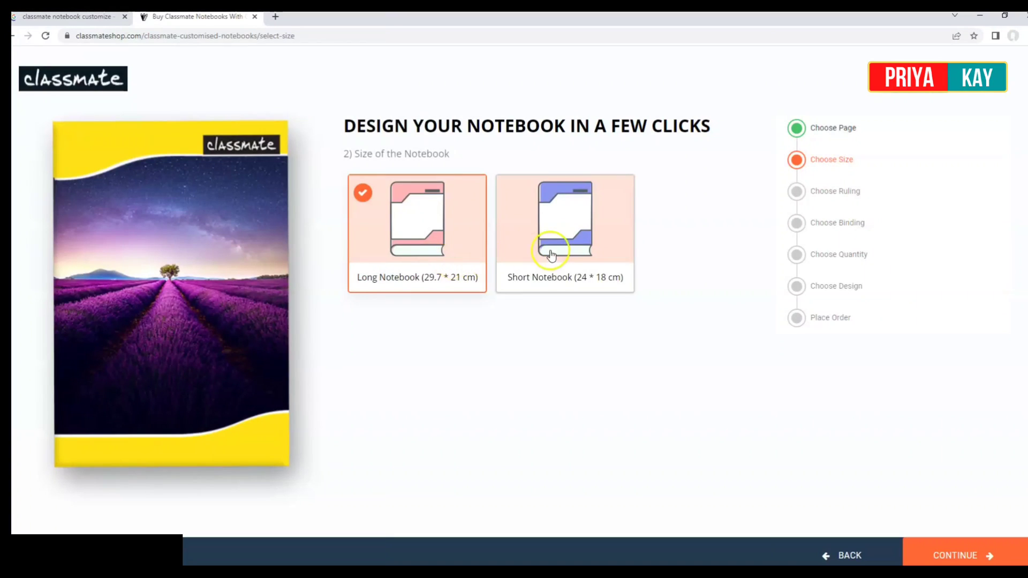
{"action": "left_click", "coordinate": [944, 523]}
{"action": "left_click", "coordinate": [950, 554]}
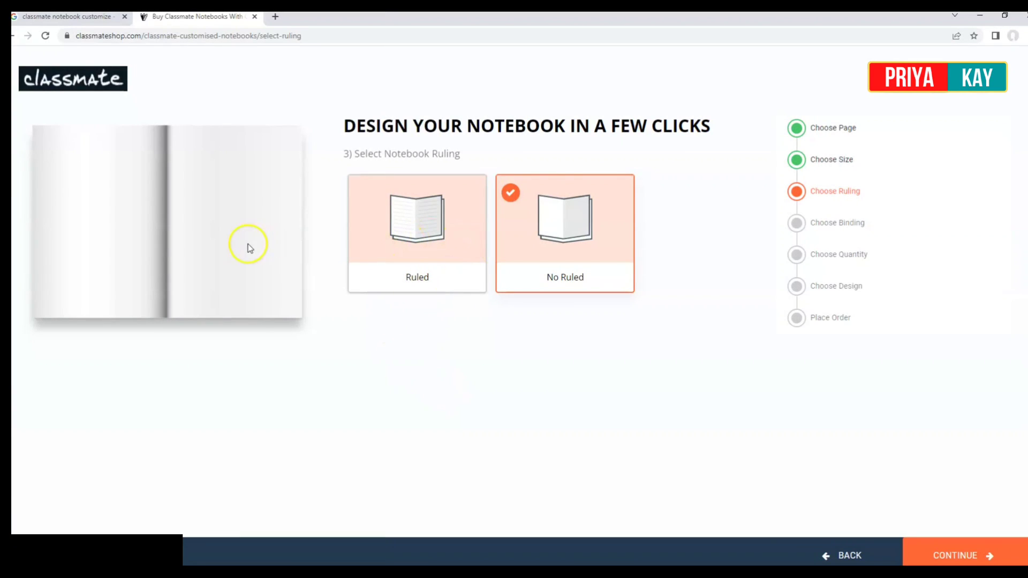
Compare the ruled and unruled pages, choose No Ruled and continue to the binding selection
{"action": "left_click", "coordinate": [434, 248]}
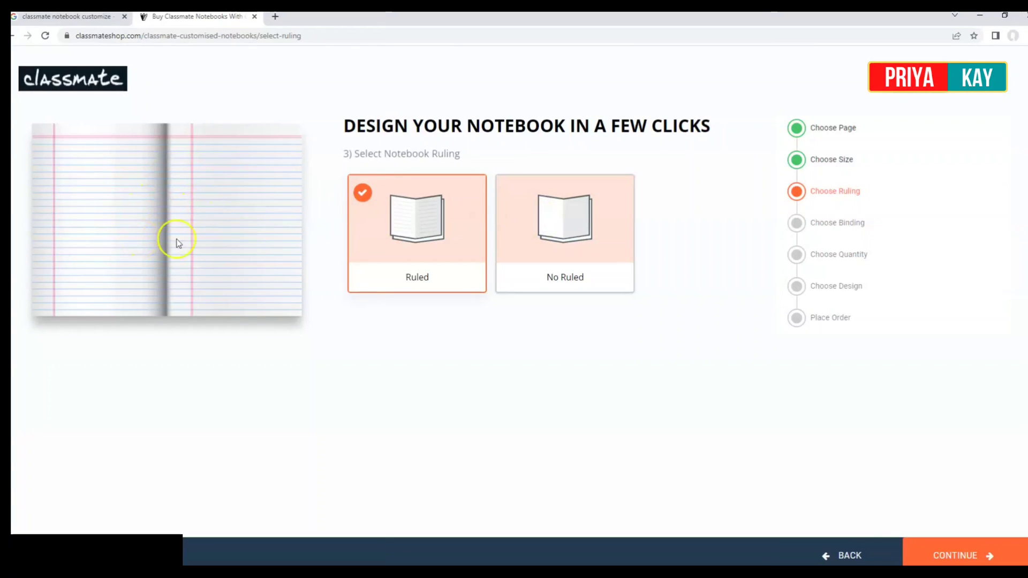
{"action": "left_click", "coordinate": [560, 217]}
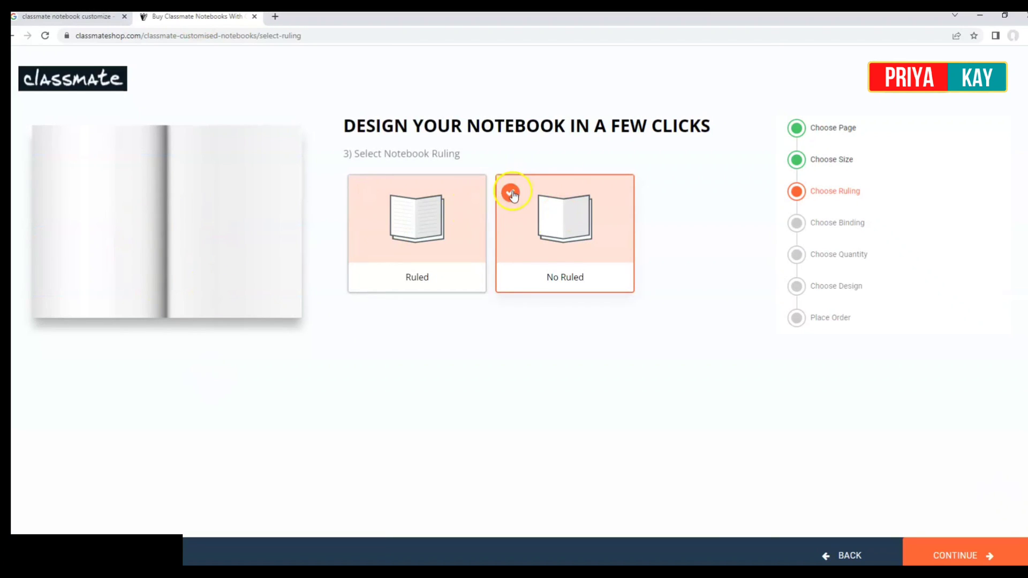
{"action": "left_click", "coordinate": [957, 556]}
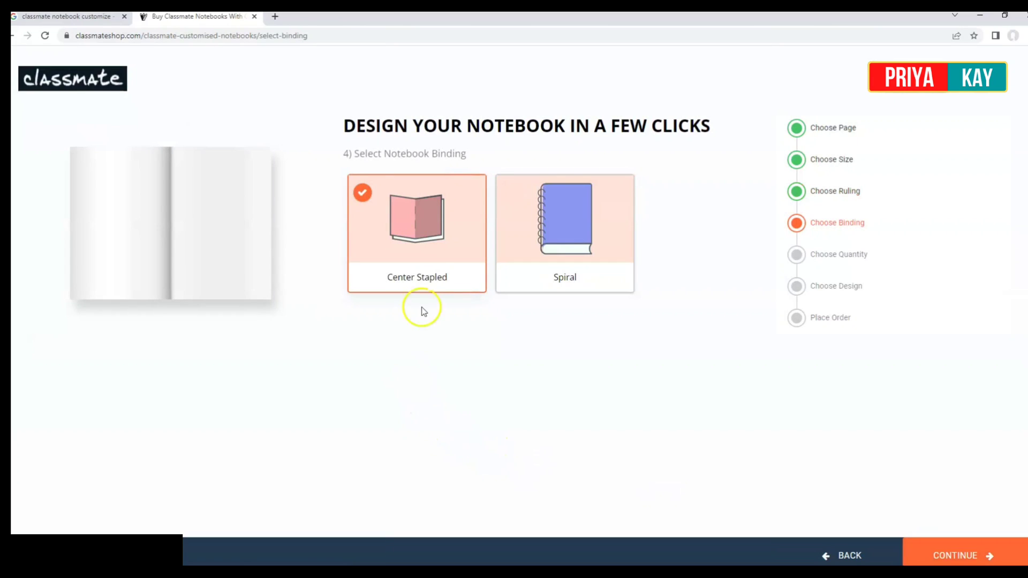
Compare the spiral and stapled bindings, choose Center Stapled and continue to the quantity selection
{"action": "left_click", "coordinate": [544, 241]}
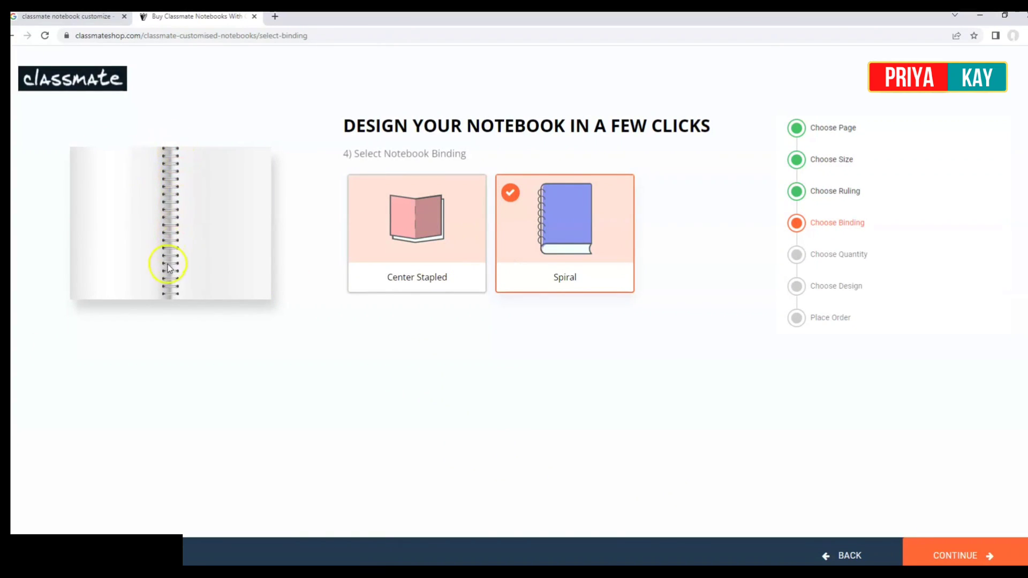
{"action": "left_click", "coordinate": [374, 261]}
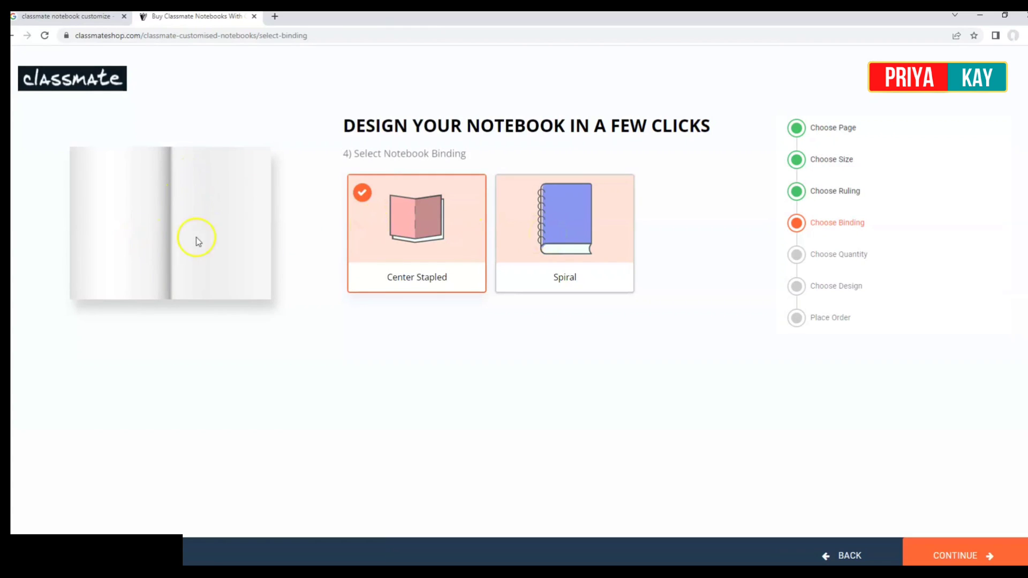
{"action": "left_click", "coordinate": [930, 552]}
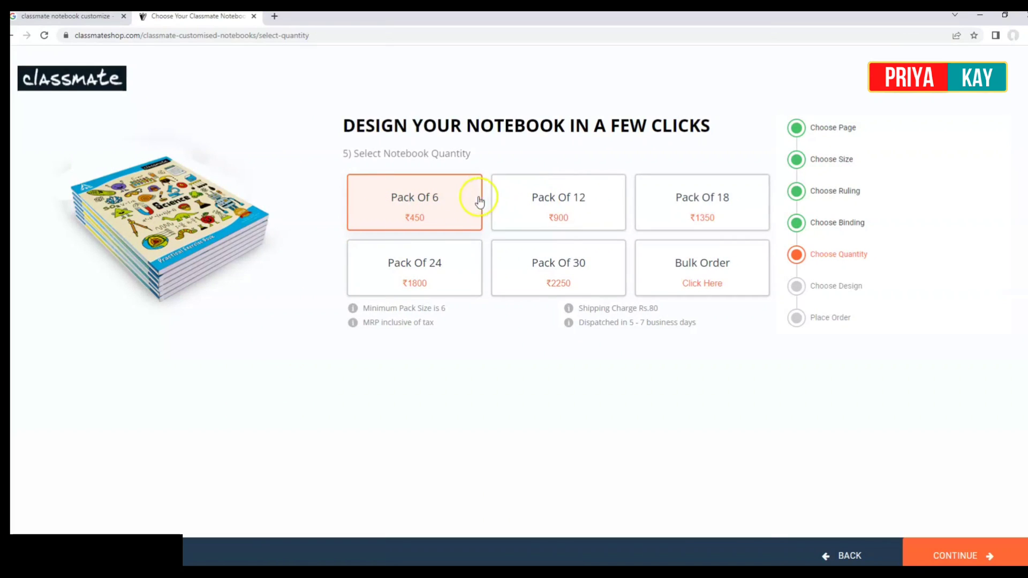
Compare the pack sizes, choose Pack Of 6 as the notebook quantity and continue to the design guidelines
{"action": "left_click", "coordinate": [519, 206]}
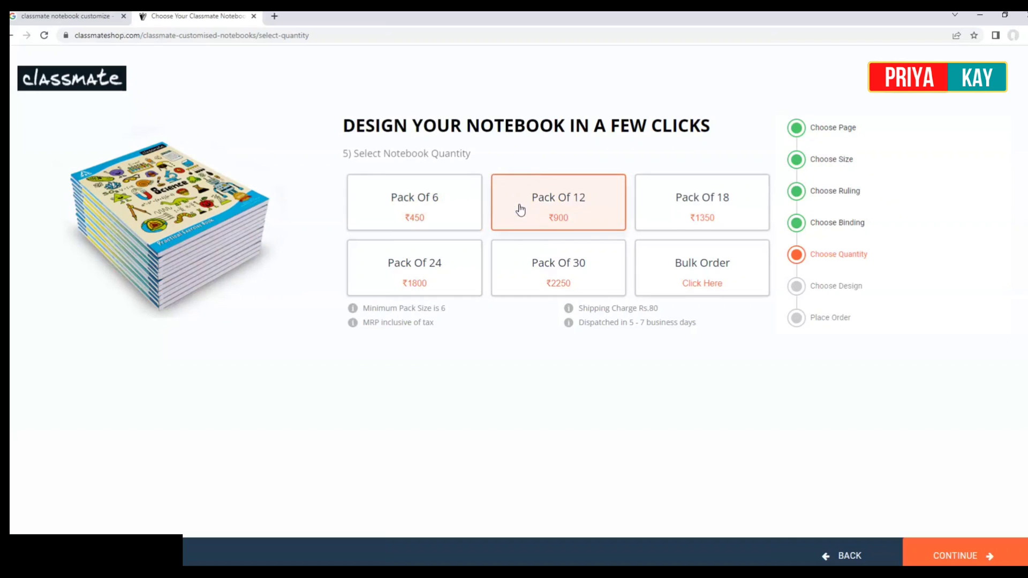
{"action": "left_click", "coordinate": [676, 213]}
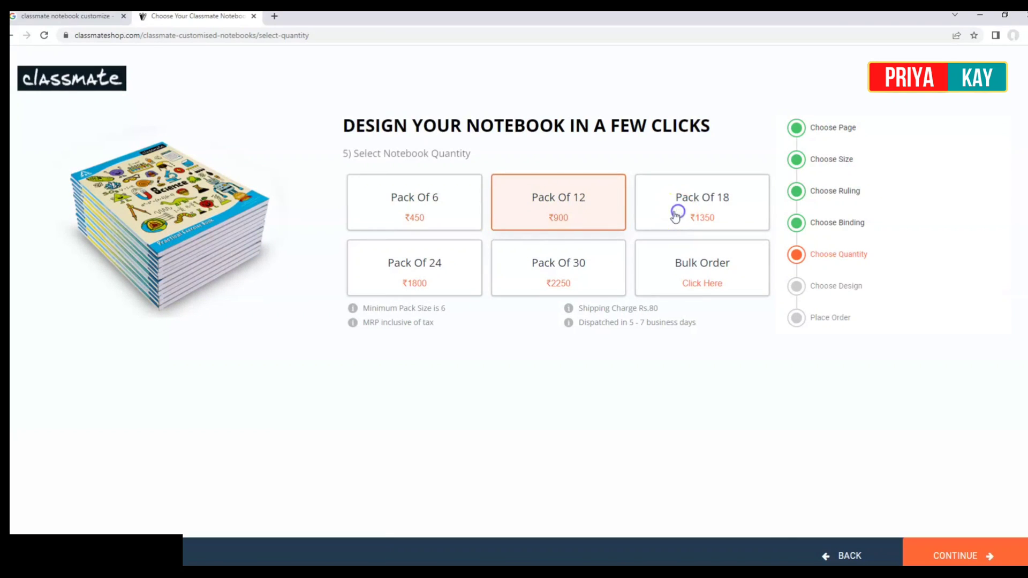
{"action": "left_click", "coordinate": [426, 220]}
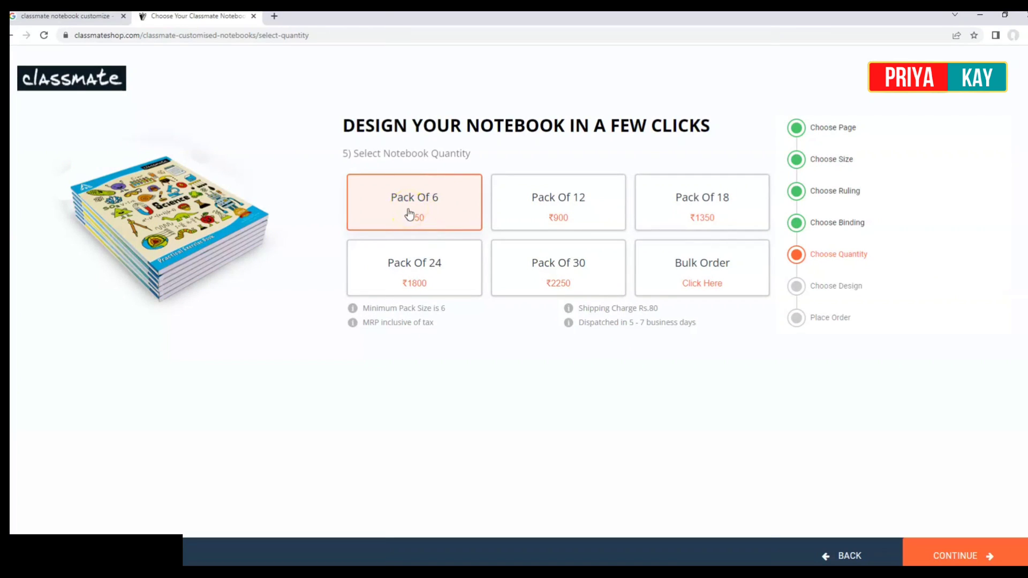
{"action": "left_click", "coordinate": [431, 268]}
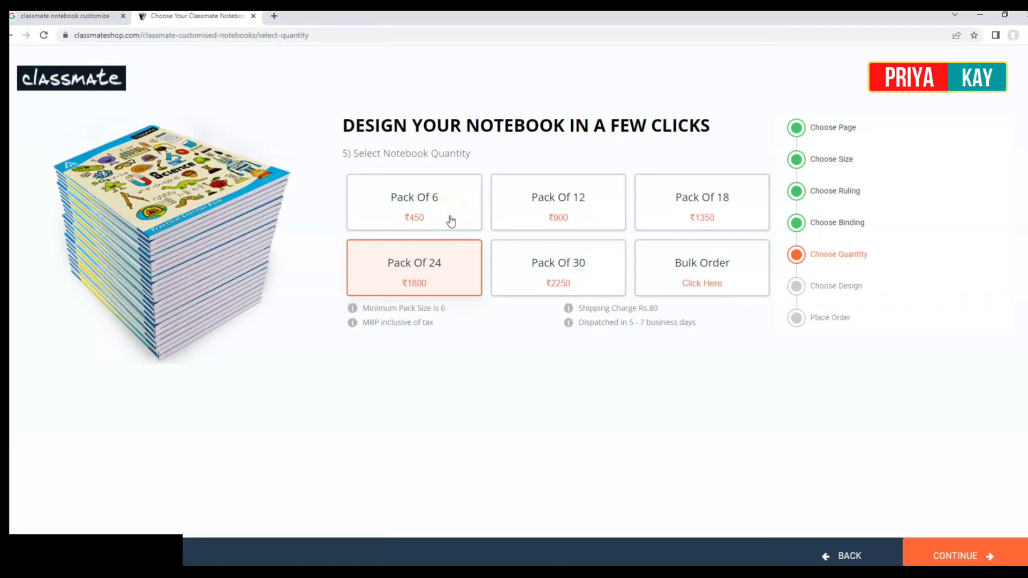
{"action": "left_click", "coordinate": [413, 202]}
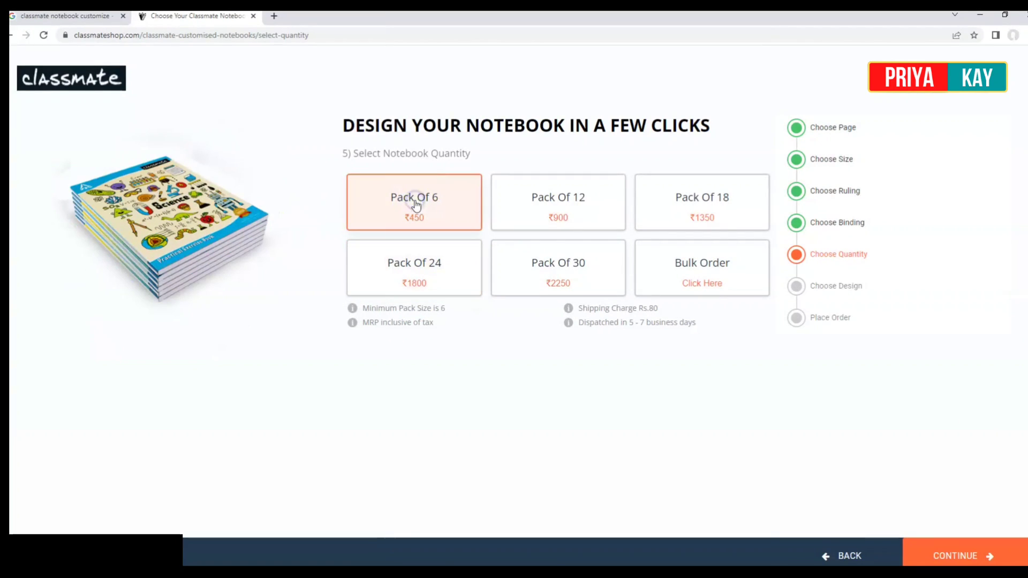
{"action": "left_click", "coordinate": [948, 549]}
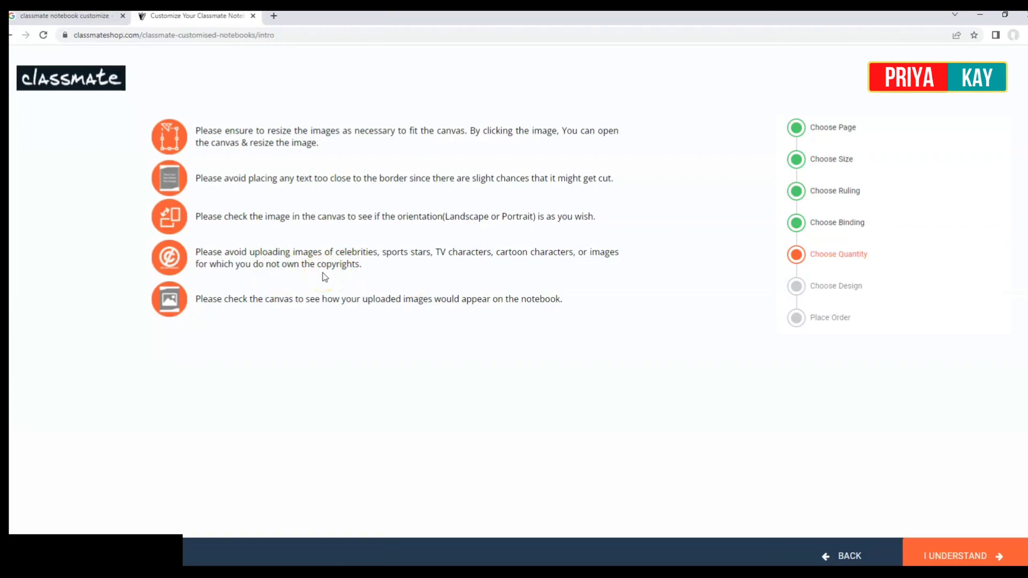
Accept the design guidelines and the terms and conditions, and upload the scooter photo IMG-20191018-WA0004 from the Pictures folder
{"action": "left_click", "coordinate": [945, 555]}
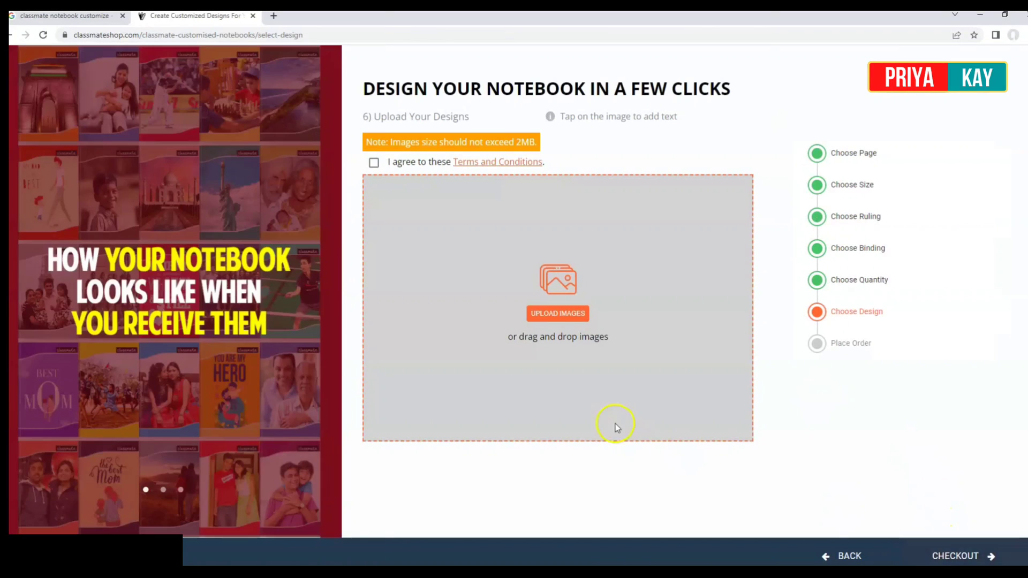
{"action": "left_click", "coordinate": [374, 162]}
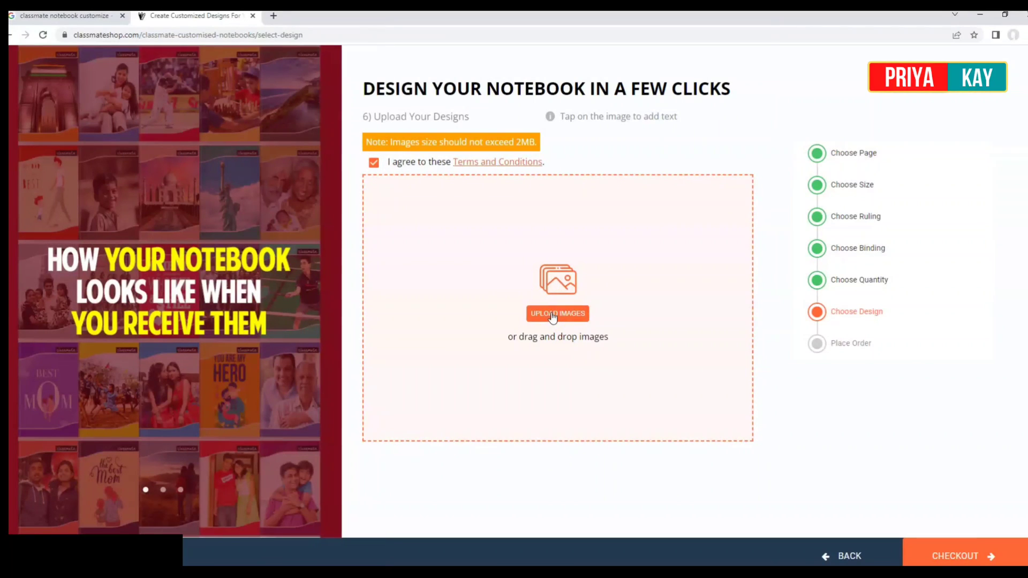
{"action": "left_click", "coordinate": [531, 317]}
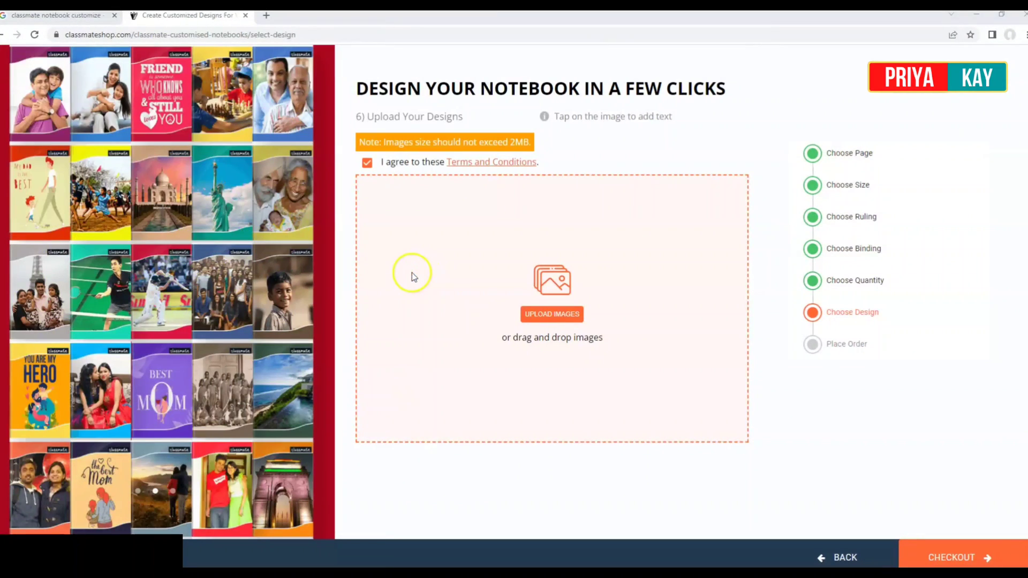
{"action": "left_click", "coordinate": [412, 273]}
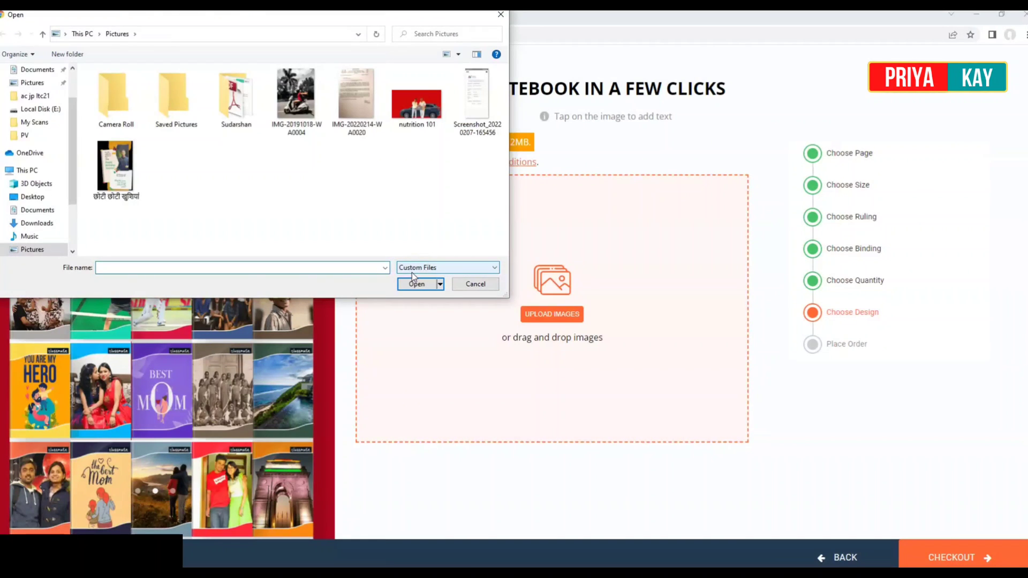
{"action": "left_click", "coordinate": [412, 274]}
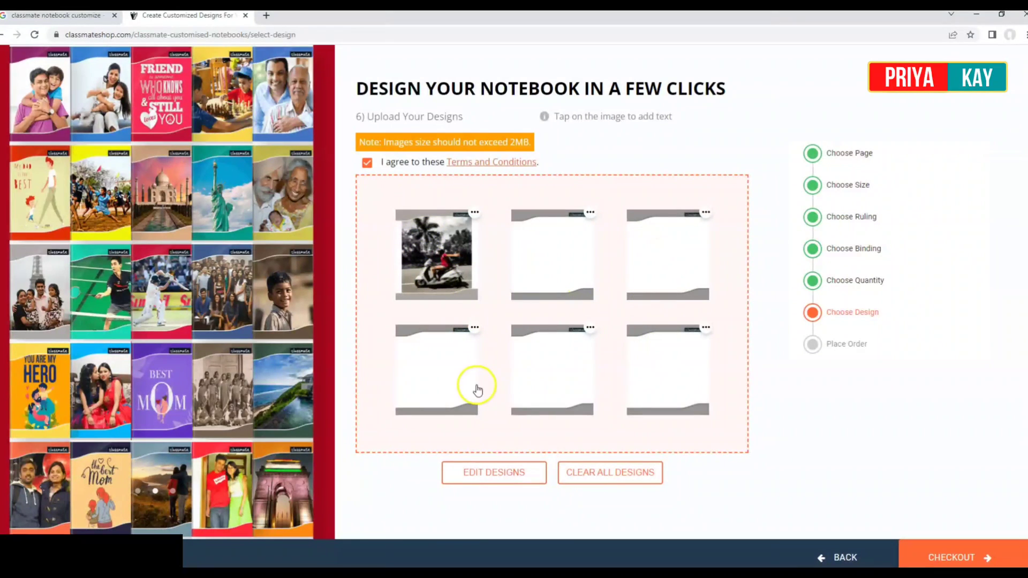
Open the uploaded design for editing and resize and reposition the scooter photo so it fills the cover area
{"action": "left_click", "coordinate": [495, 475]}
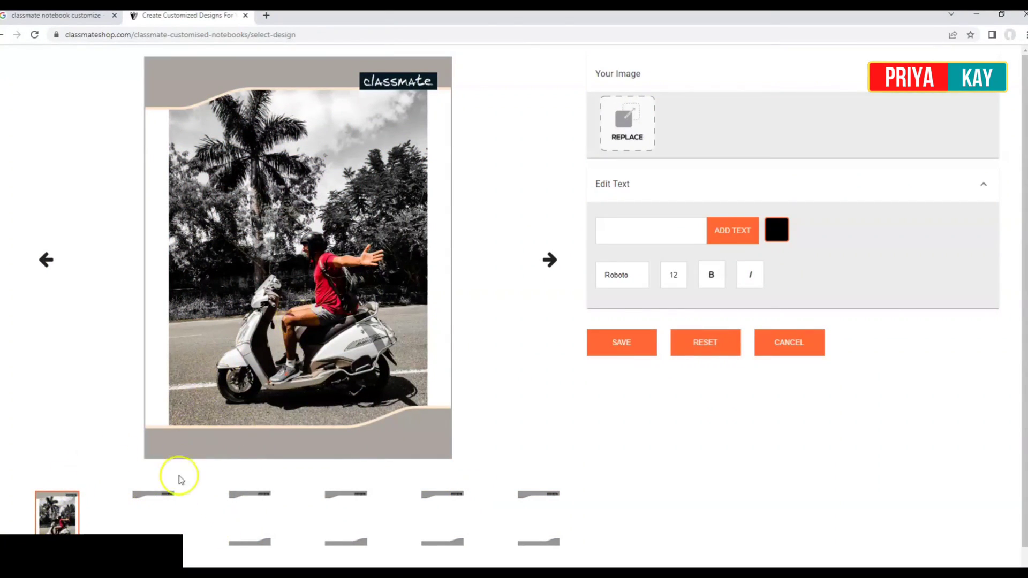
{"action": "left_click", "coordinate": [156, 509]}
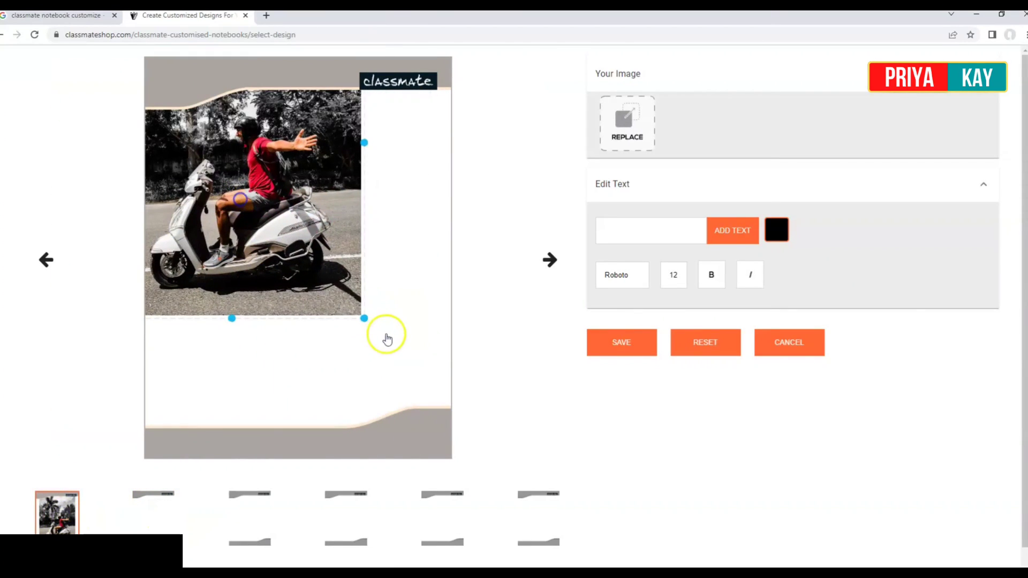
{"action": "left_click_drag", "start_coordinate": [364, 318], "coordinate": [450, 417]}
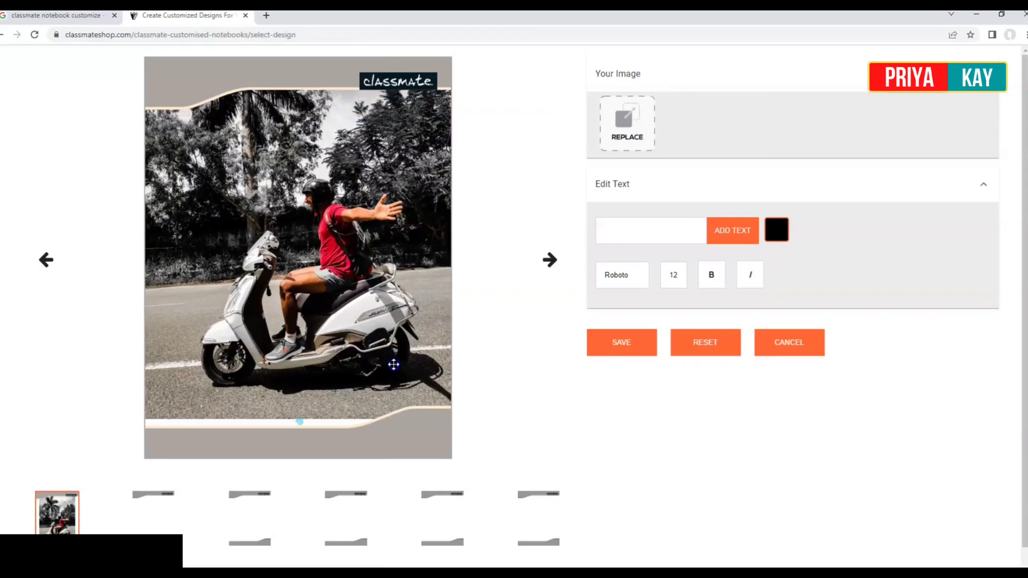
{"action": "left_click_drag", "start_coordinate": [394, 364], "coordinate": [394, 392]}
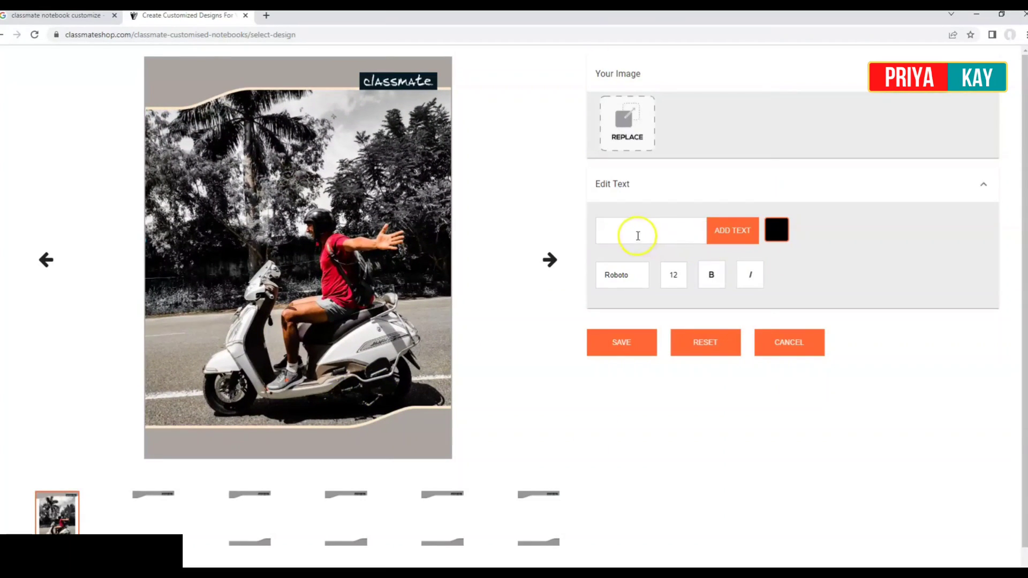
Add the text HELLO to the cover and place it just below the Classmate logo
{"action": "left_click", "coordinate": [635, 233]}
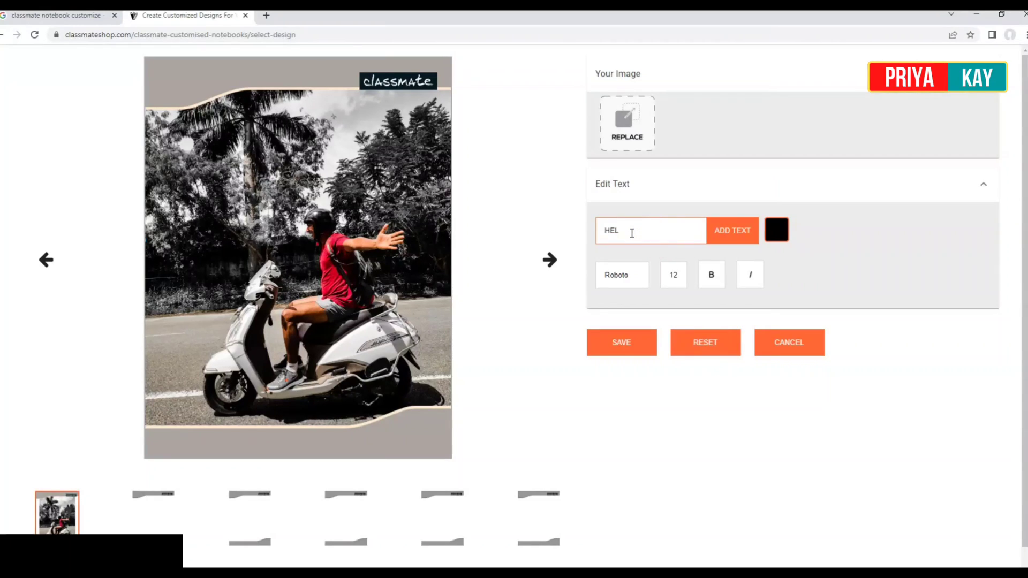
{"action": "left_click", "coordinate": [719, 229]}
{"action": "left_click", "coordinate": [720, 231]}
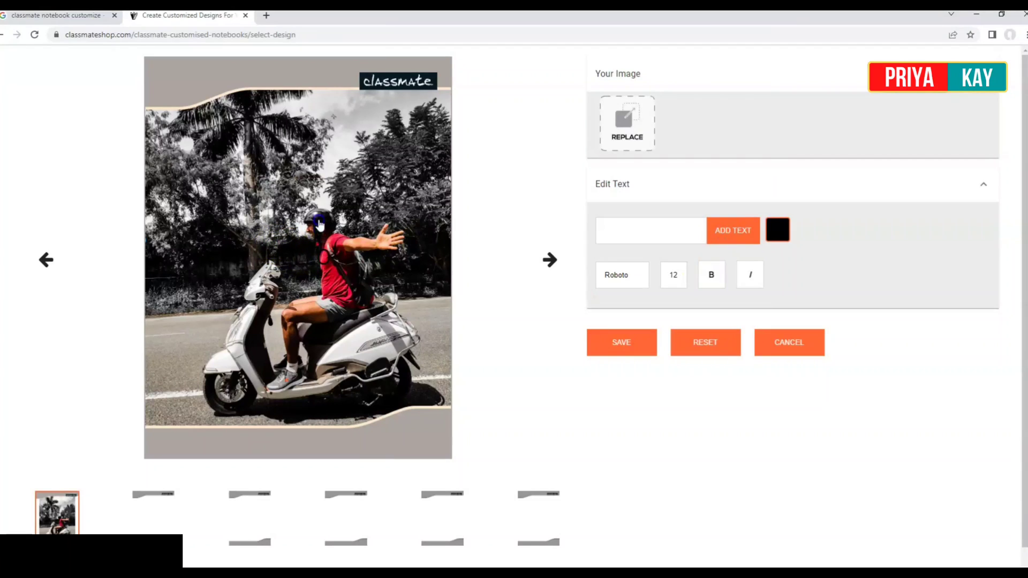
{"action": "left_click_drag", "start_coordinate": [320, 225], "coordinate": [417, 103]}
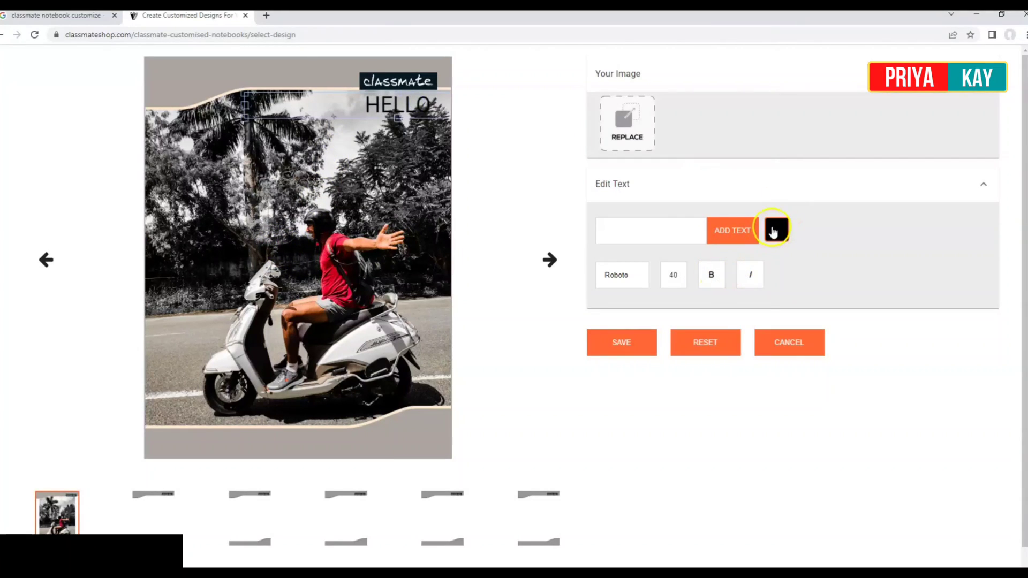
Colour the HELLO text yellow (F8E71C) and apply bold to it
{"action": "left_click", "coordinate": [772, 232]}
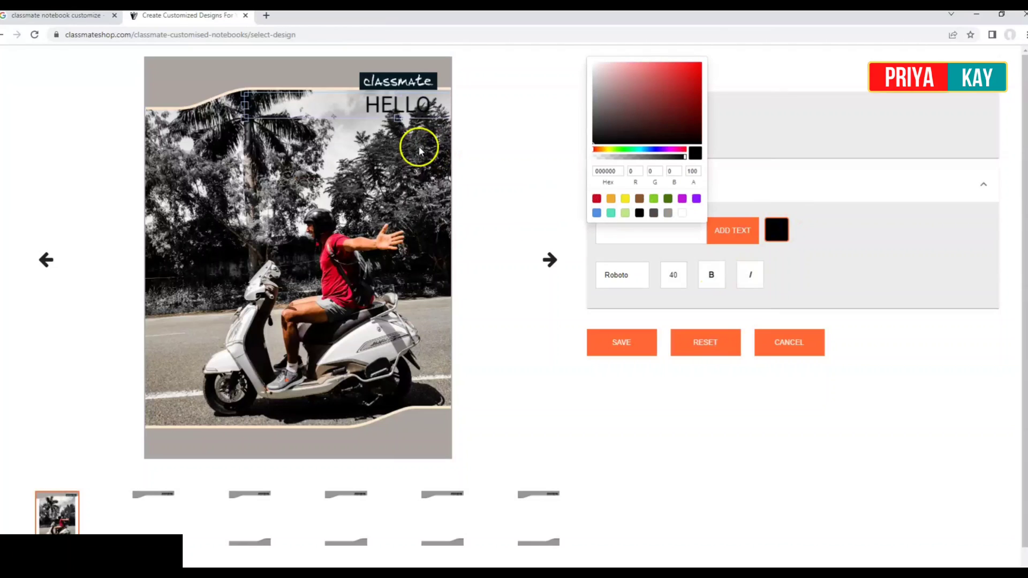
{"action": "left_click", "coordinate": [625, 199]}
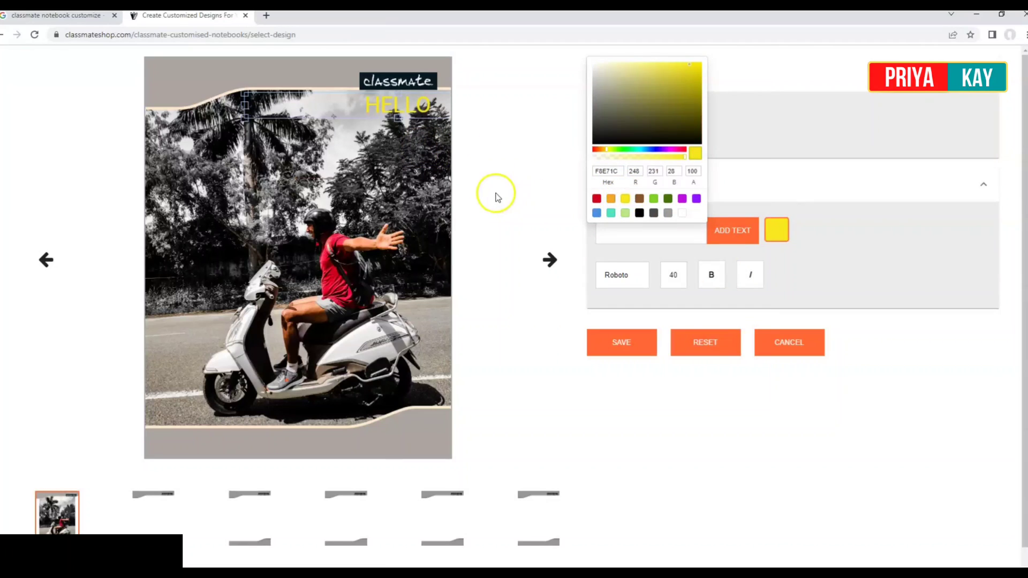
{"action": "left_click", "coordinate": [495, 197]}
{"action": "left_click", "coordinate": [710, 278]}
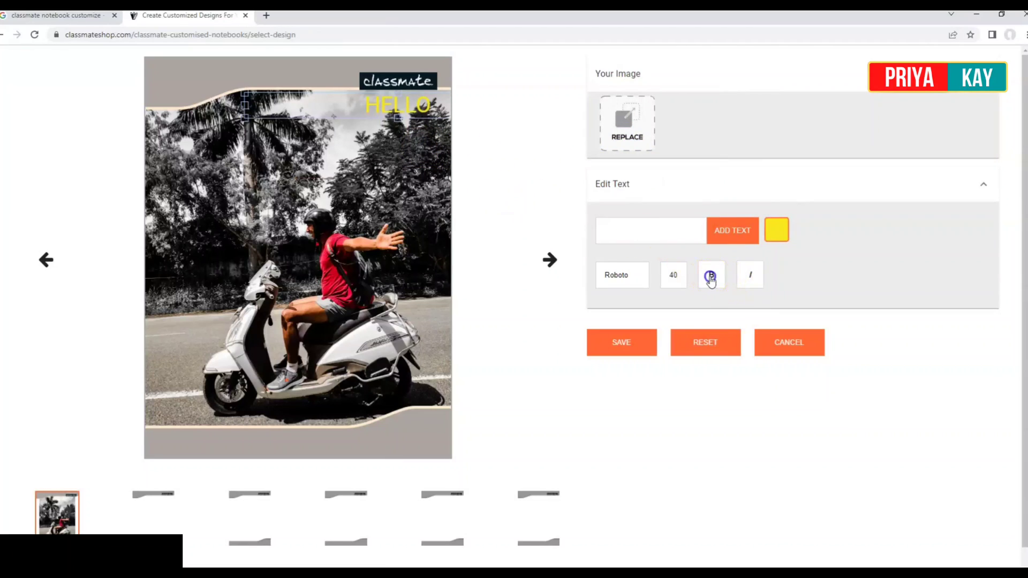
Apply bold to the HELLO text on the first cover and deselect it
{"action": "left_click", "coordinate": [710, 280]}
{"action": "left_click", "coordinate": [556, 367]}
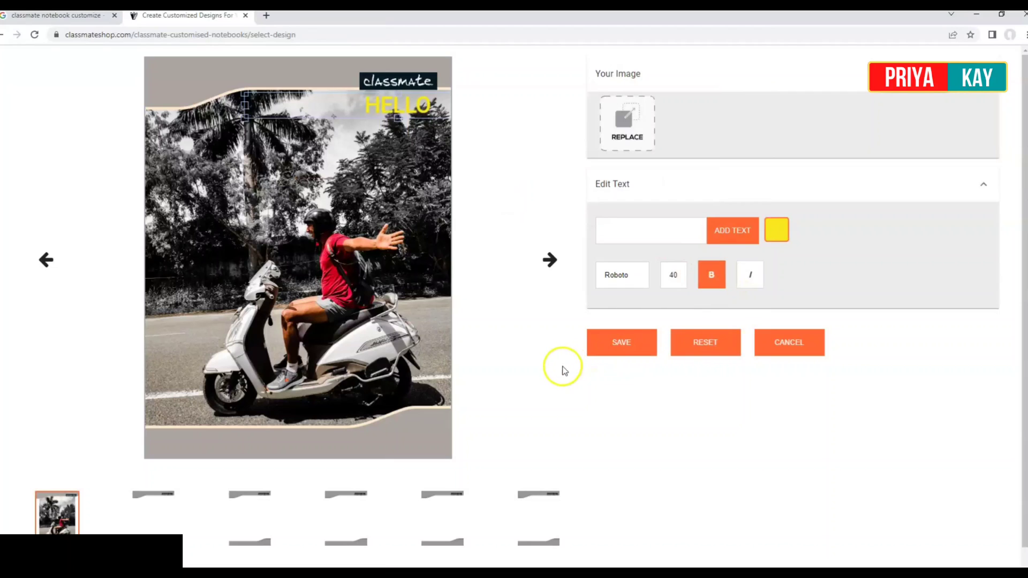
{"action": "left_click", "coordinate": [366, 370]}
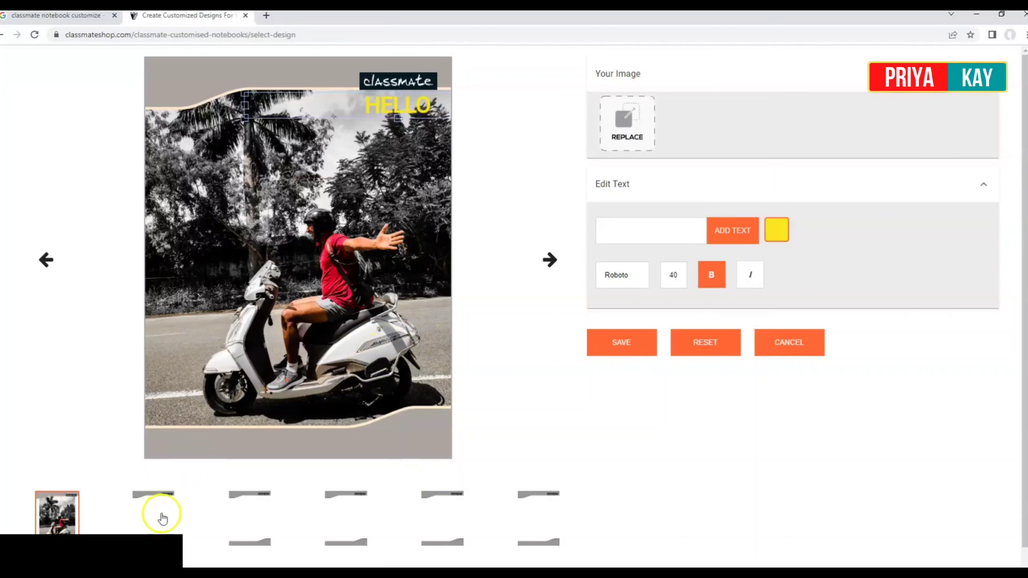
Select the second, still blank cover and start an image upload for it
{"action": "left_click", "coordinate": [160, 513]}
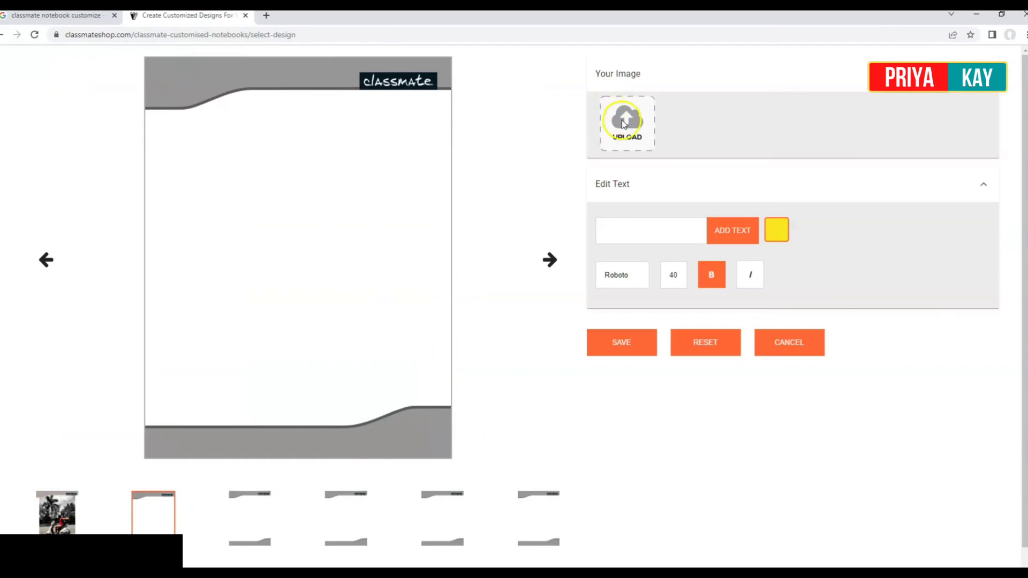
{"action": "left_click", "coordinate": [623, 122]}
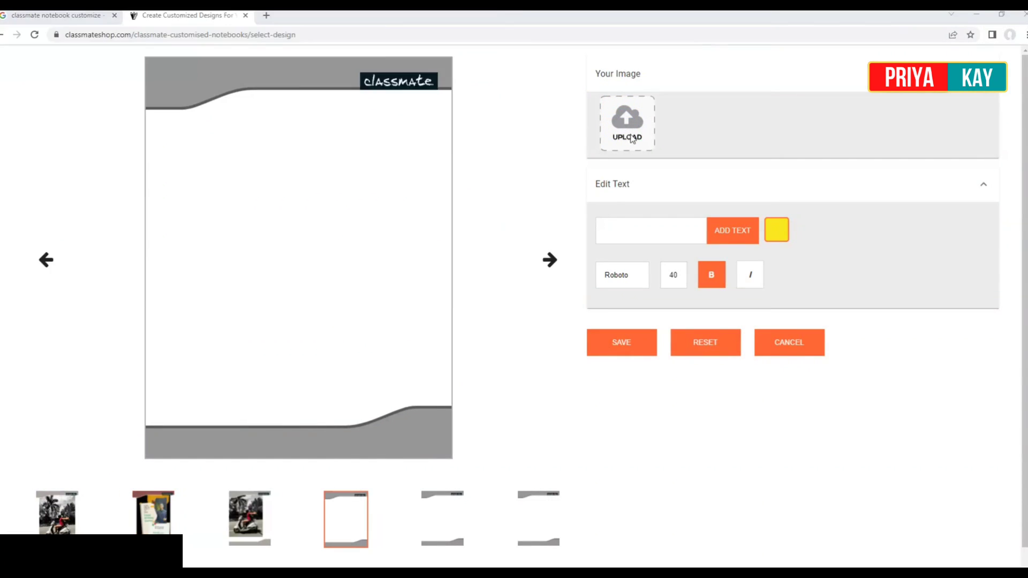
Upload the picture nutrition 101 from the Pictures folder to the fourth cover and enlarge it to fill more of the cover area
{"action": "left_click", "coordinate": [627, 124]}
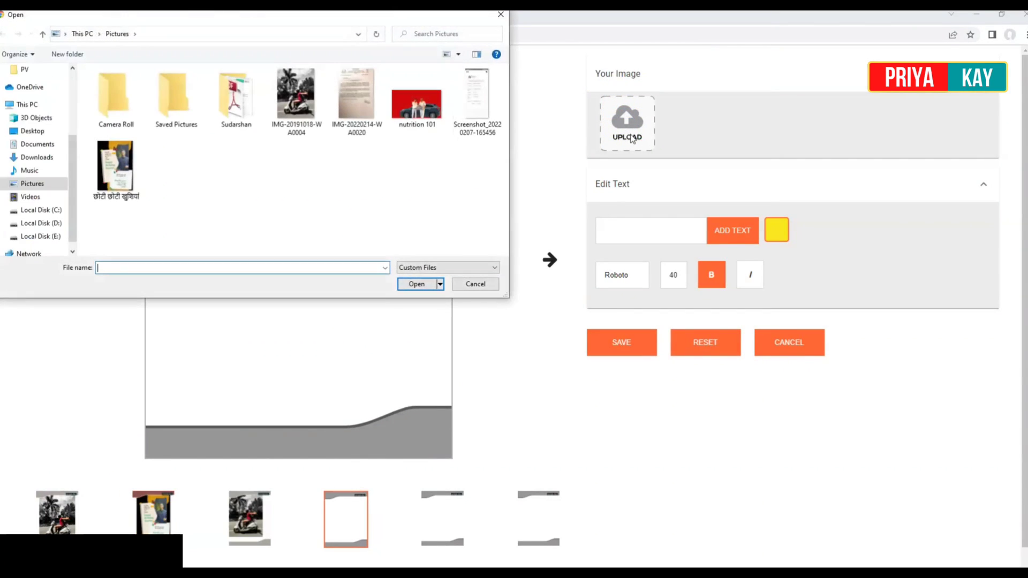
{"action": "left_click", "coordinate": [476, 101]}
{"action": "left_click", "coordinate": [399, 120]}
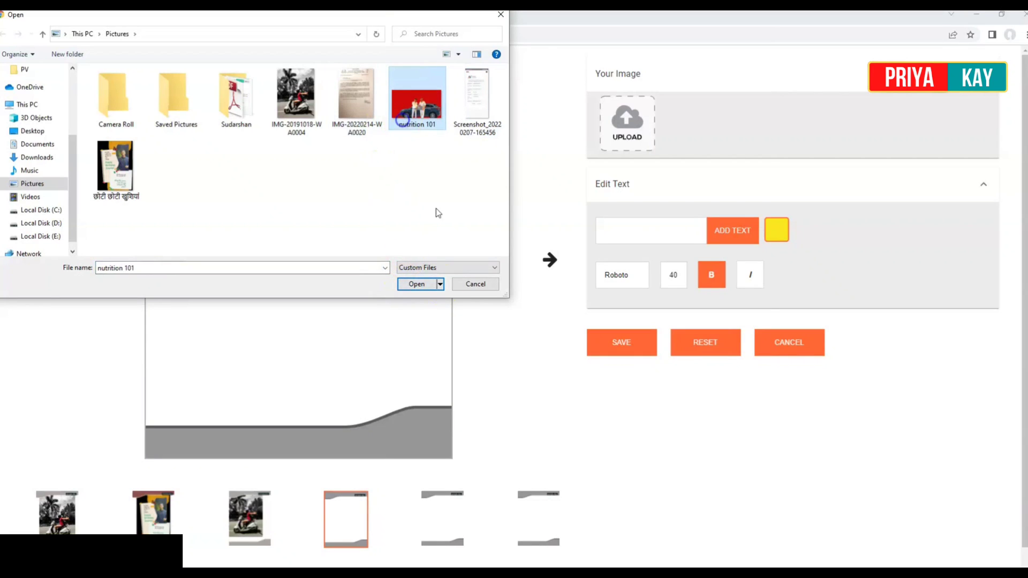
{"action": "left_click", "coordinate": [418, 285]}
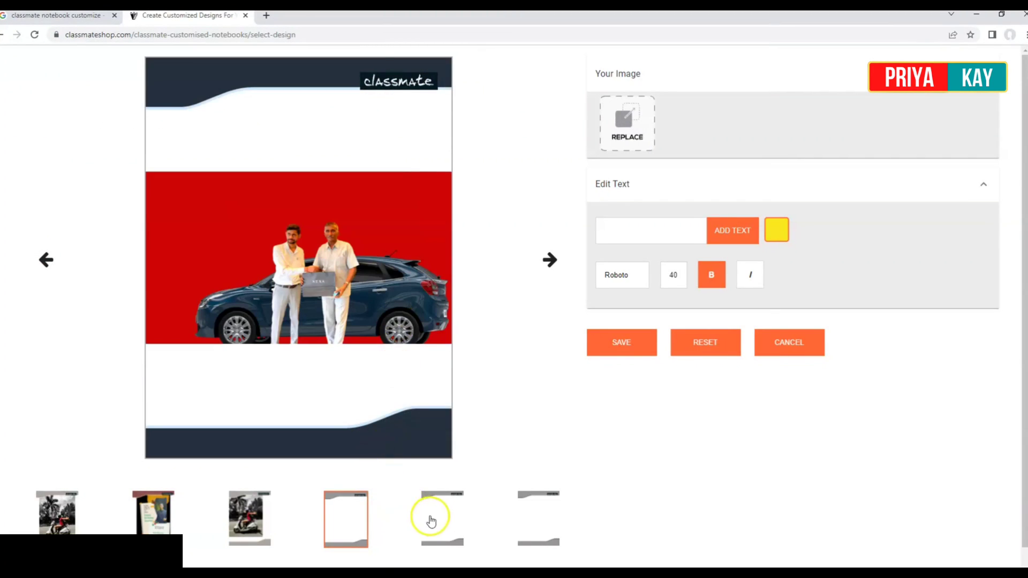
{"action": "left_click_drag", "start_coordinate": [359, 268], "coordinate": [483, 389]}
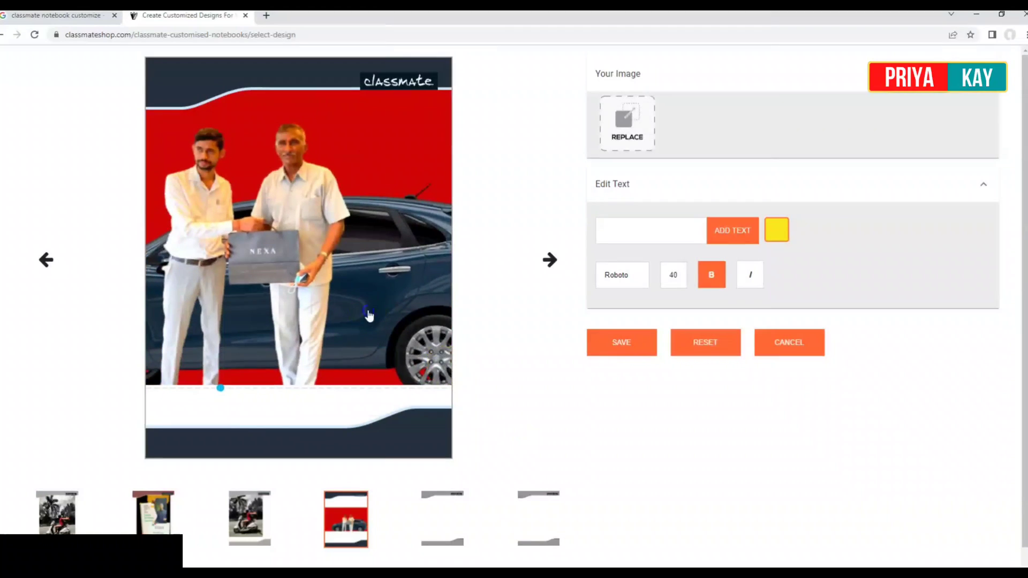
{"action": "left_click", "coordinate": [437, 519]}
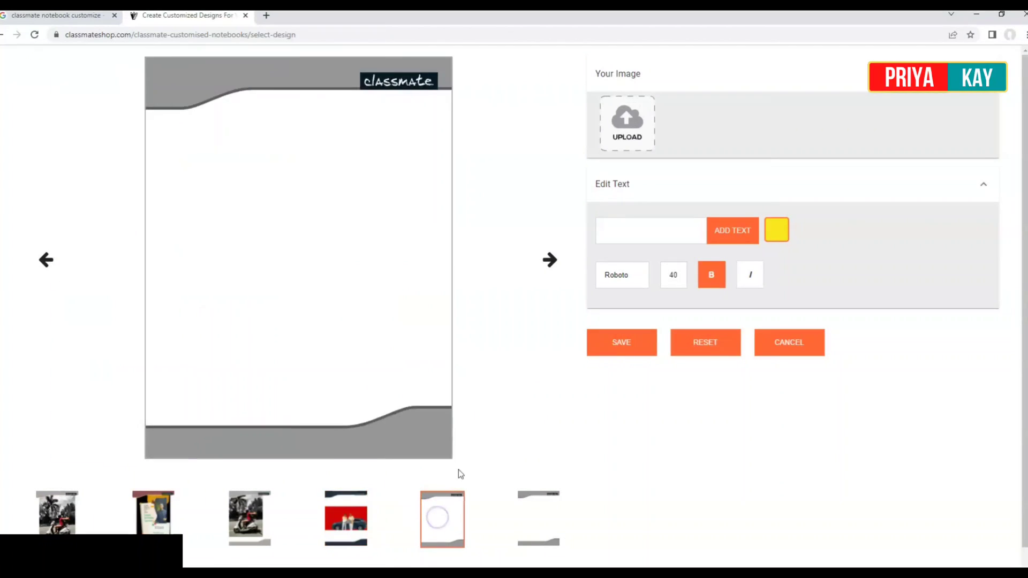
{"action": "left_click", "coordinate": [345, 518]}
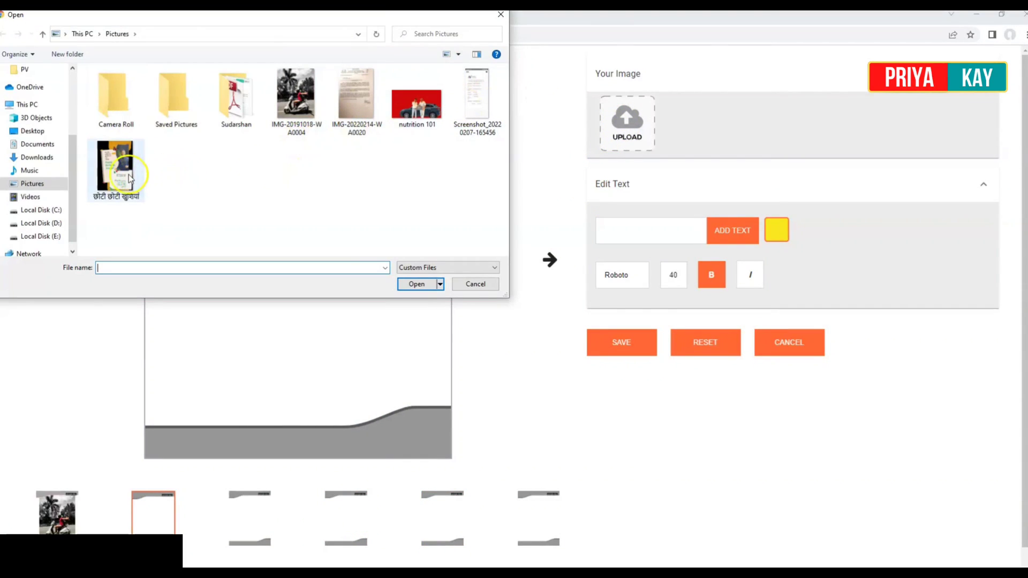
Upload the collage picture छोटी छोटी खुशियां to the second cover, enlarging and repositioning it to span the cover's full width
{"action": "left_click", "coordinate": [129, 176]}
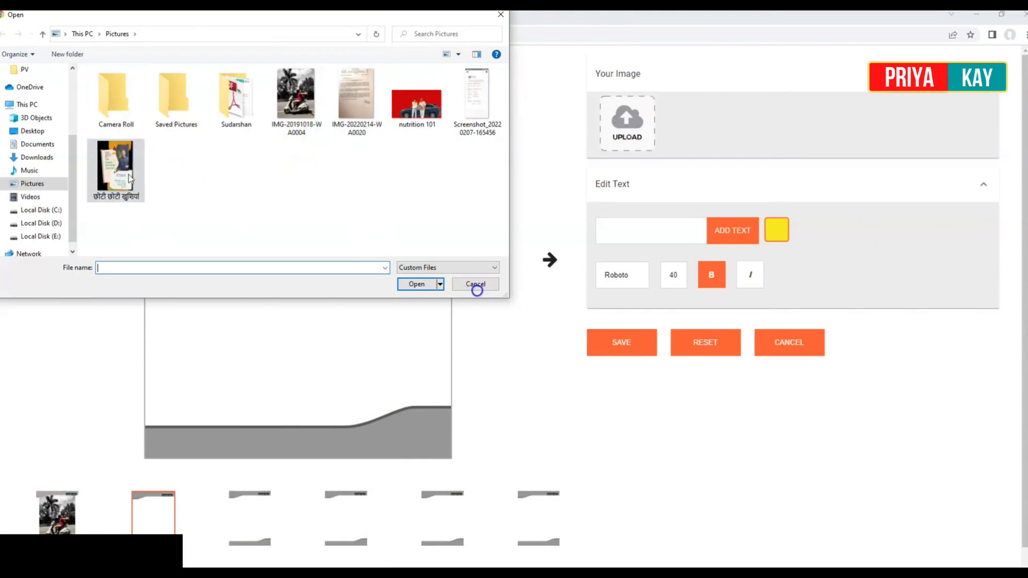
{"action": "left_click", "coordinate": [416, 284]}
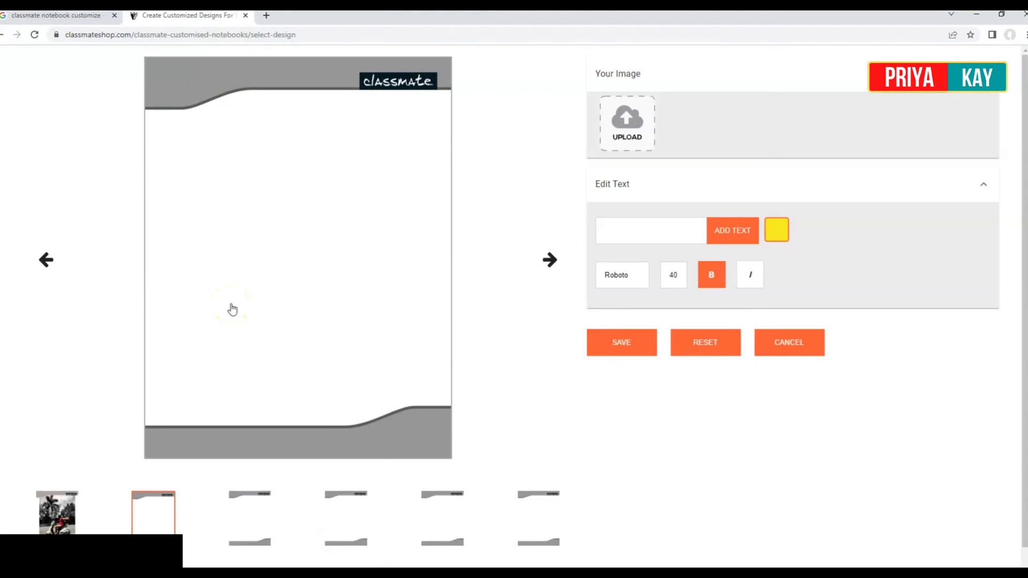
{"action": "left_click", "coordinate": [252, 314]}
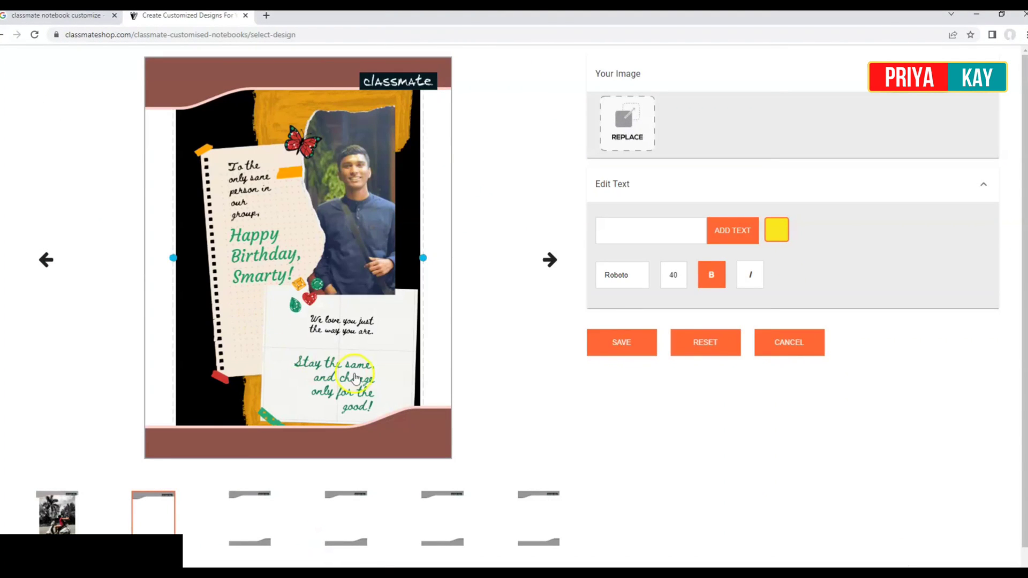
{"action": "left_click_drag", "start_coordinate": [355, 378], "coordinate": [324, 344]}
{"action": "left_click_drag", "start_coordinate": [390, 394], "coordinate": [472, 460]}
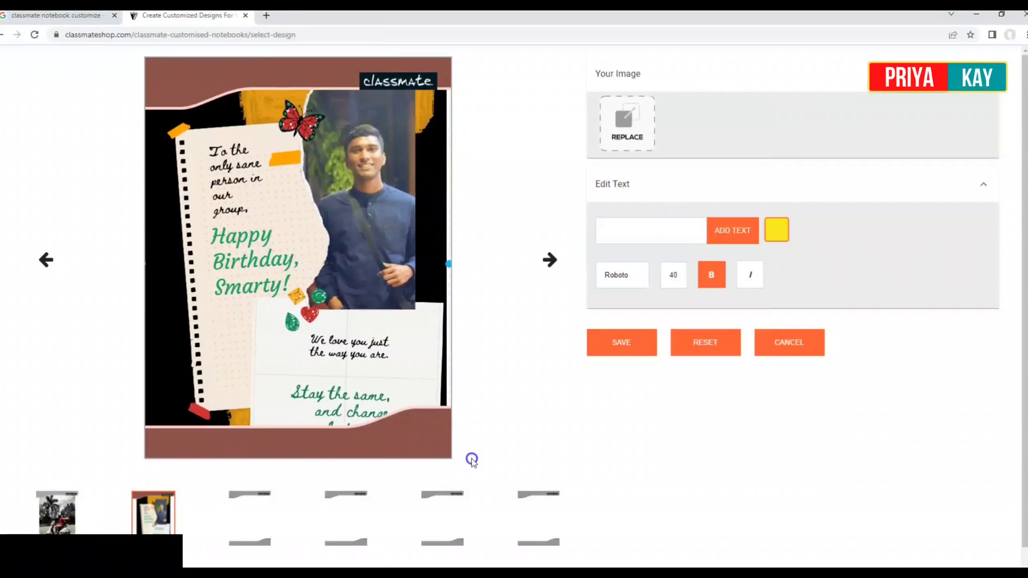
{"action": "left_click_drag", "start_coordinate": [375, 375], "coordinate": [376, 407]}
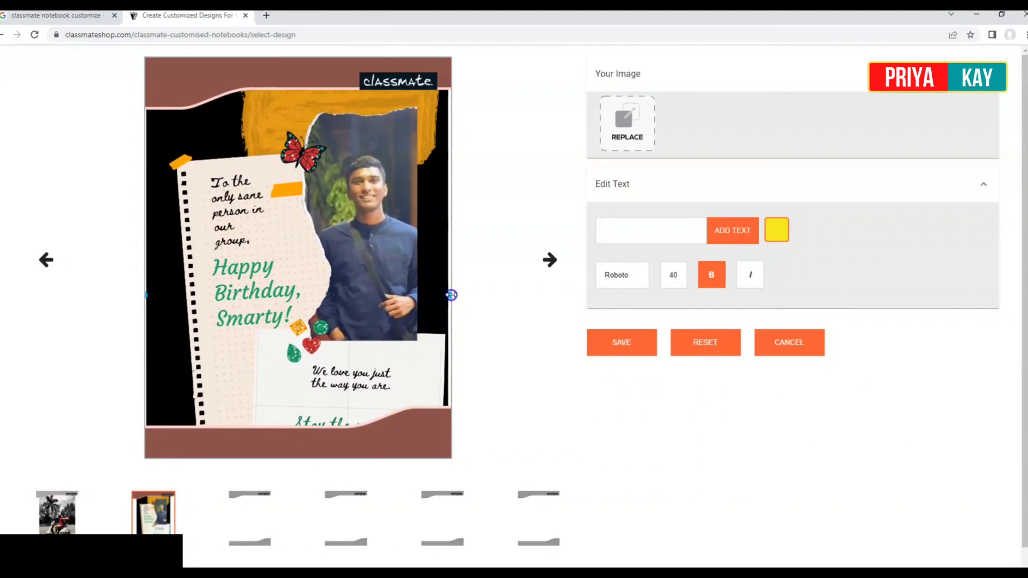
{"action": "left_click_drag", "start_coordinate": [449, 294], "coordinate": [454, 297]}
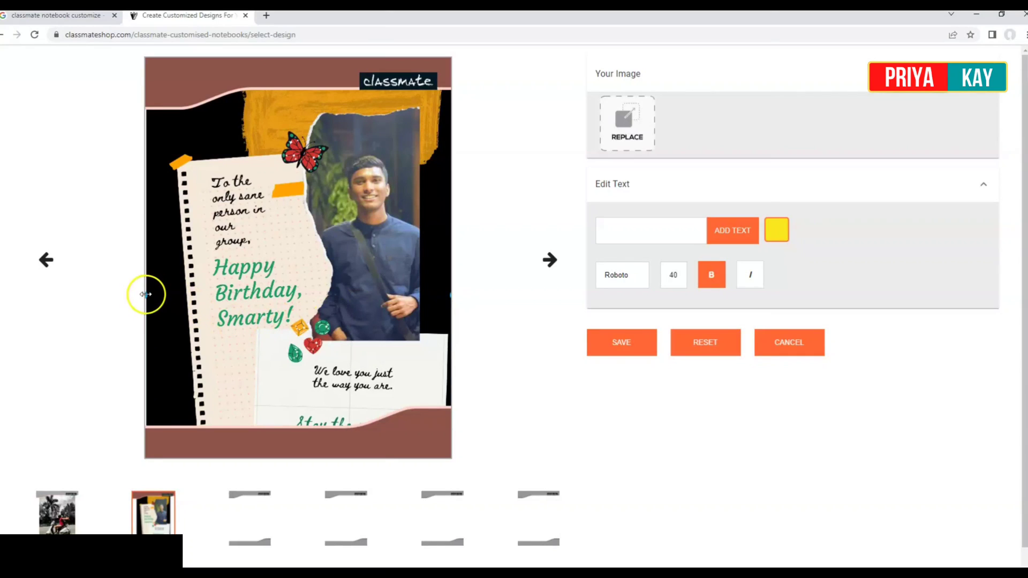
{"action": "left_click_drag", "start_coordinate": [143, 294], "coordinate": [139, 298]}
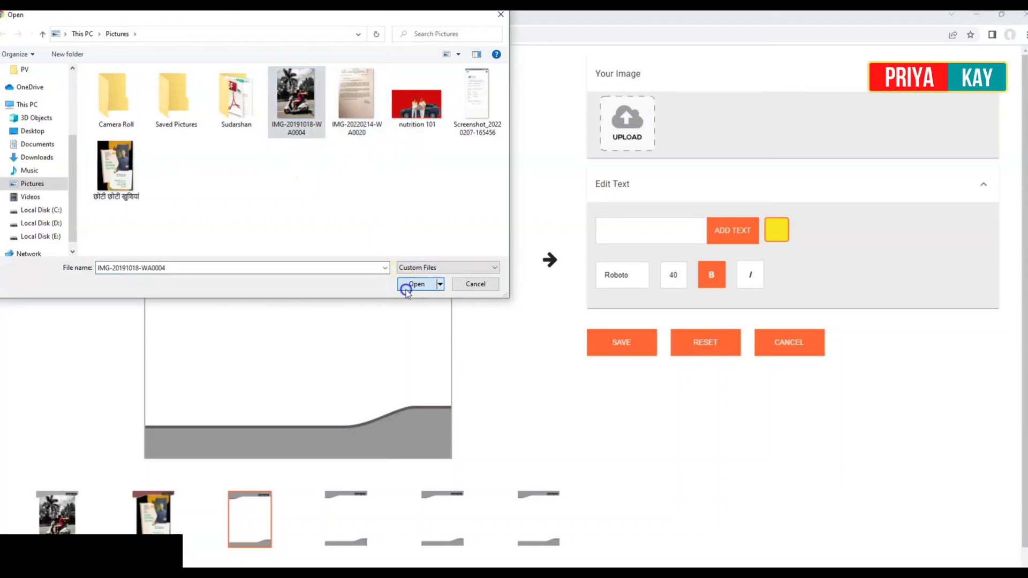
Upload the scooter photo IMG-20191018-WA0004 to the third cover, enlarging and repositioning it to fill the cover area
{"action": "left_click", "coordinate": [406, 289]}
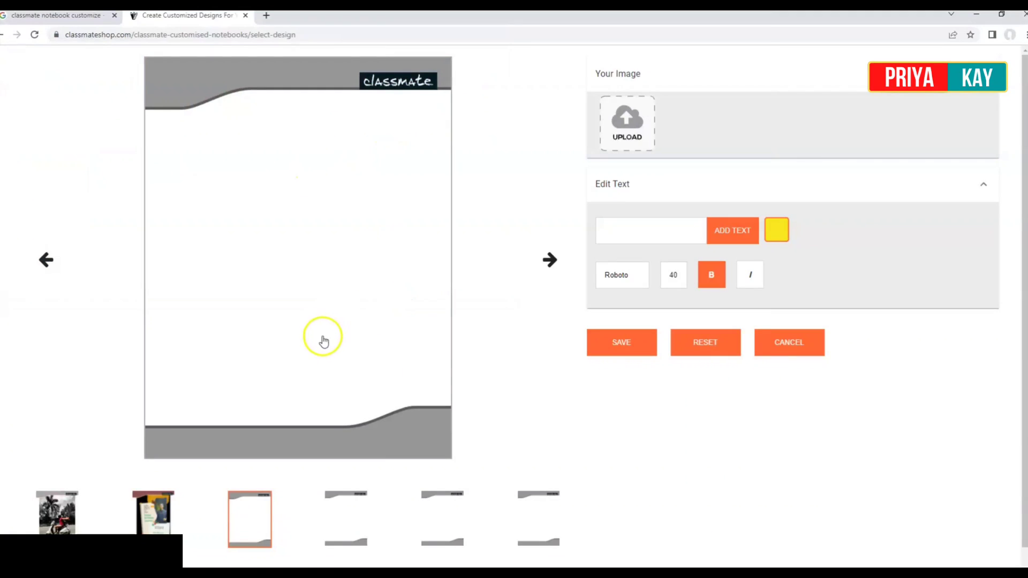
{"action": "left_click_drag", "start_coordinate": [355, 372], "coordinate": [321, 337]}
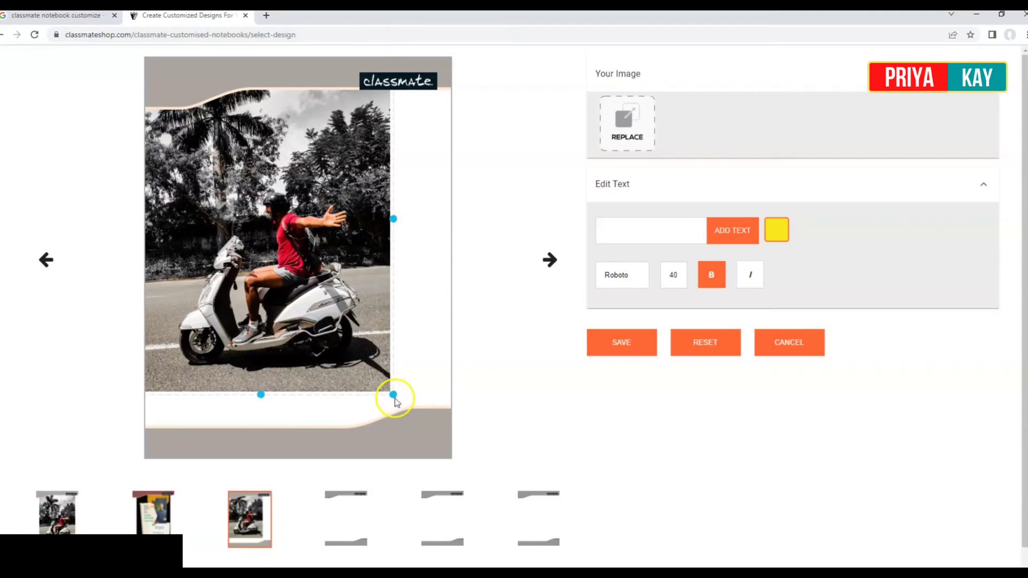
{"action": "left_click_drag", "start_coordinate": [394, 396], "coordinate": [459, 450]}
{"action": "left_click_drag", "start_coordinate": [370, 362], "coordinate": [379, 353]}
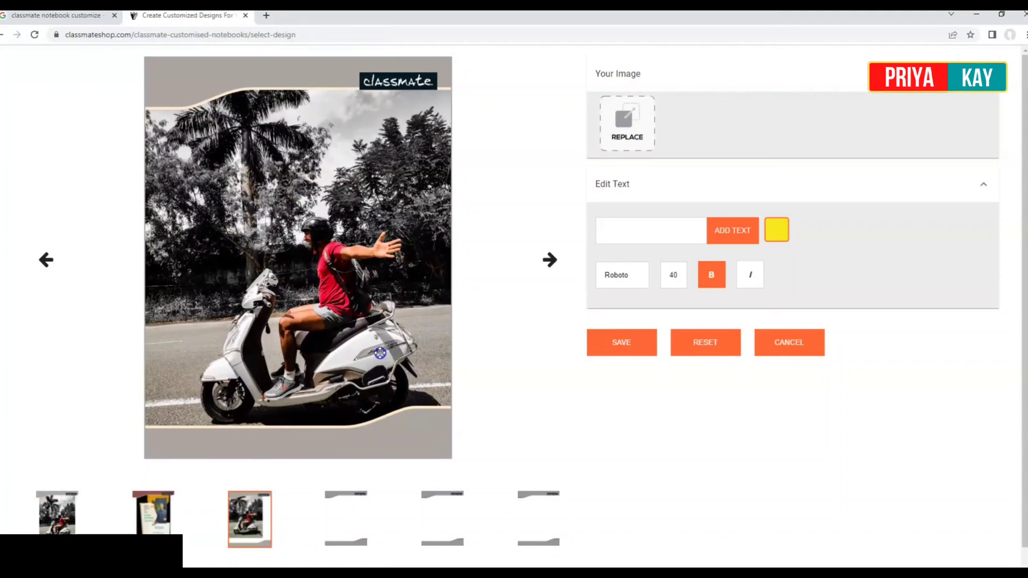
{"action": "left_click", "coordinate": [347, 511]}
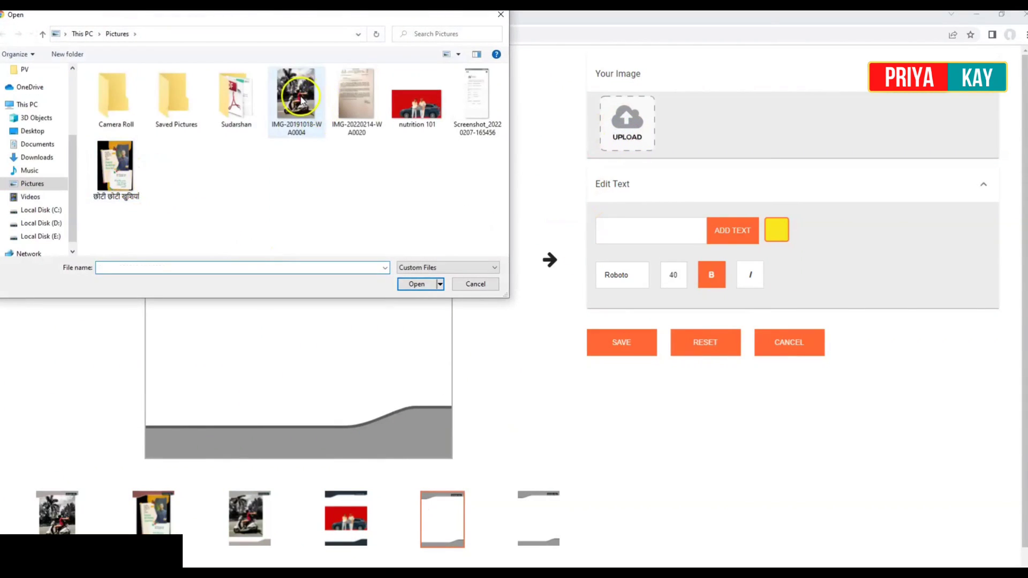
Upload the scooter photo IMG-20191018-WA0004 to the fifth cover and adjust the photo's fit in the cover area
{"action": "left_click", "coordinate": [296, 96]}
{"action": "left_click", "coordinate": [400, 284]}
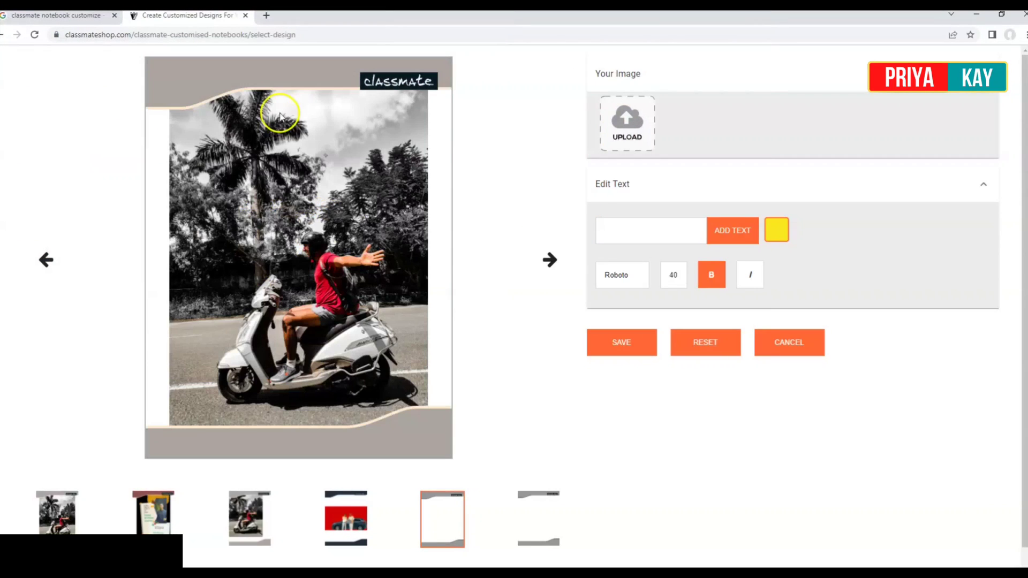
{"action": "left_click", "coordinate": [290, 327]}
{"action": "left_click_drag", "start_coordinate": [356, 386], "coordinate": [408, 409]}
Upload the scooter photo IMG-20191018-WA0004 to the sixth cover and save all the cover designs
{"action": "left_click", "coordinate": [523, 522]}
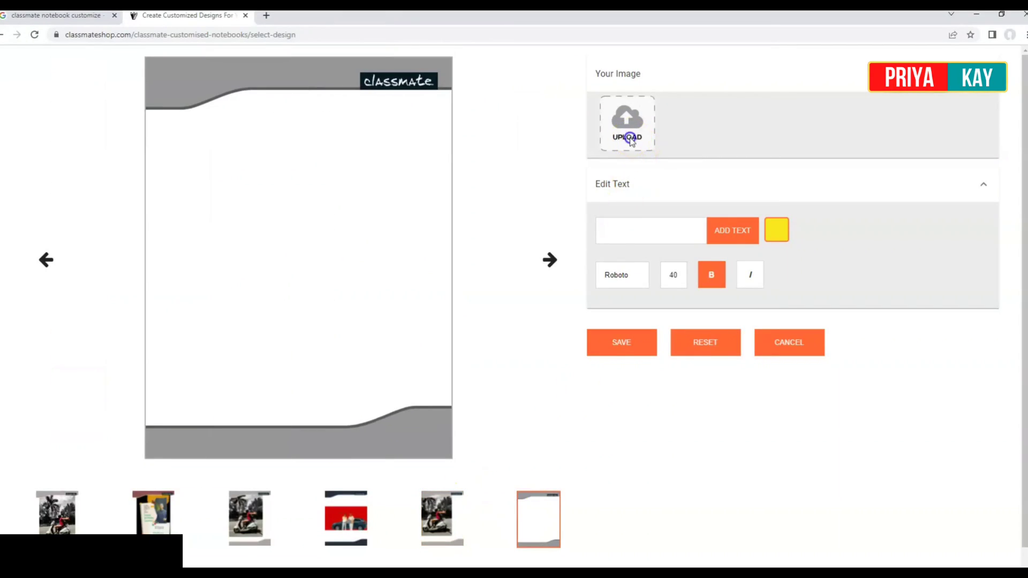
{"action": "left_click", "coordinate": [627, 134]}
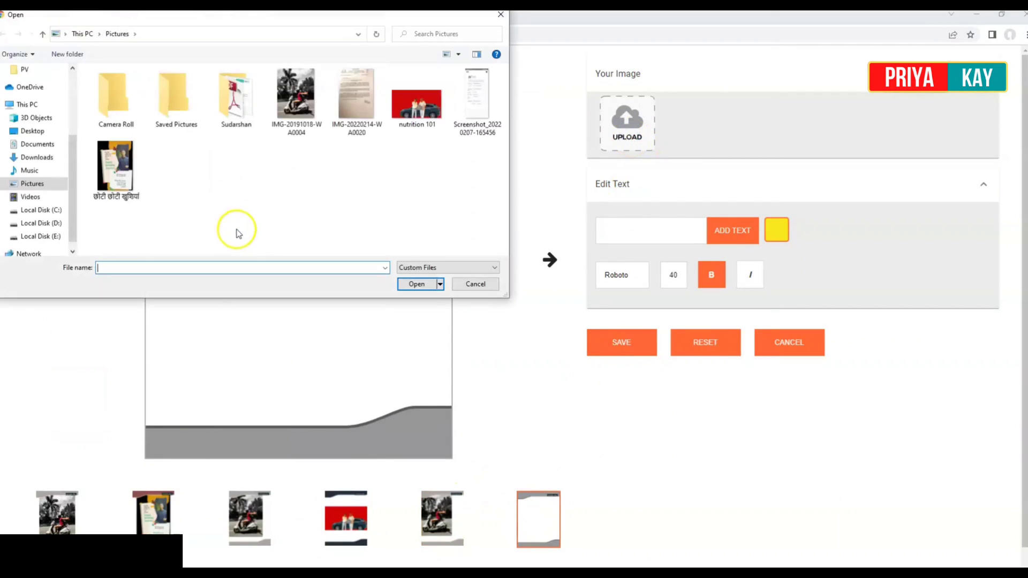
{"action": "left_click", "coordinate": [305, 104]}
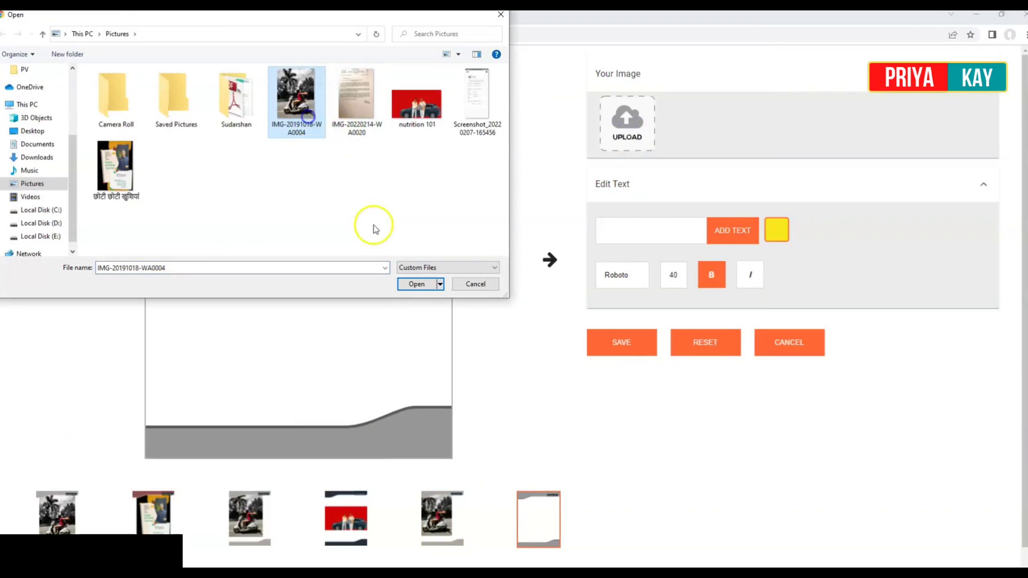
{"action": "left_click", "coordinate": [408, 286]}
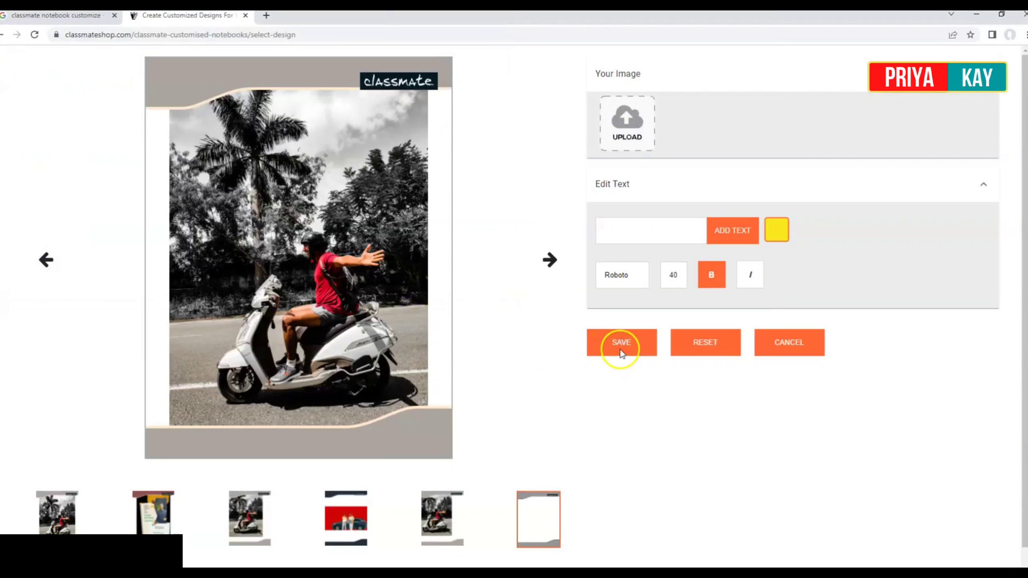
{"action": "left_click", "coordinate": [619, 349]}
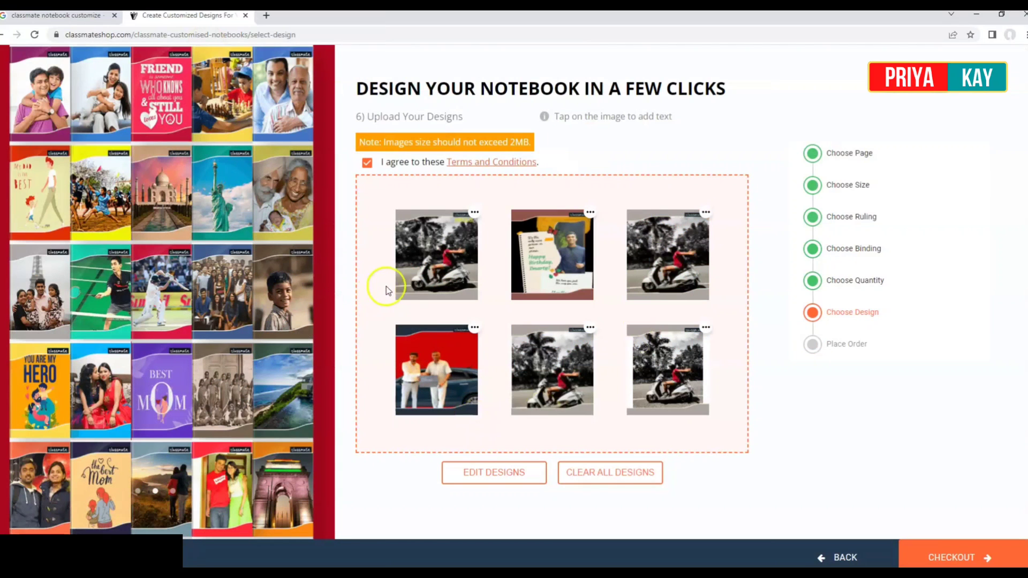
Proceed to checkout with the six saved cover designs
{"action": "left_click", "coordinate": [902, 546]}
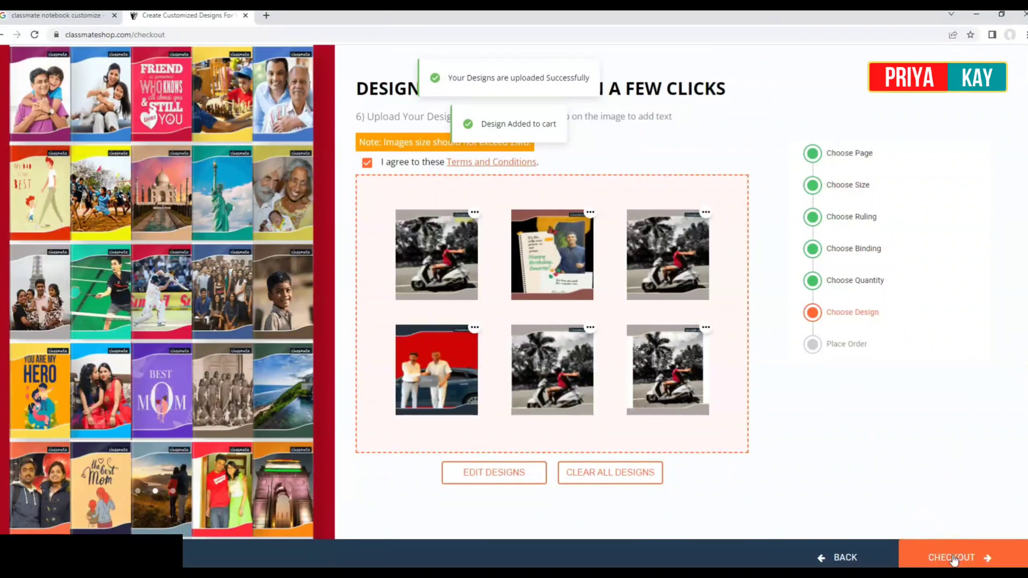
{"action": "left_click", "coordinate": [952, 557]}
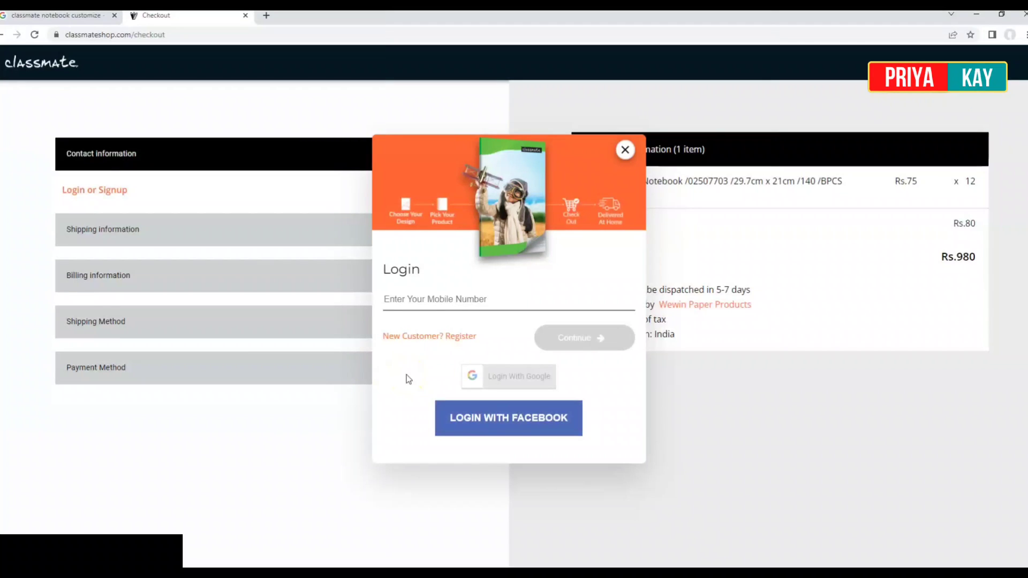
{"action": "left_click", "coordinate": [626, 149]}
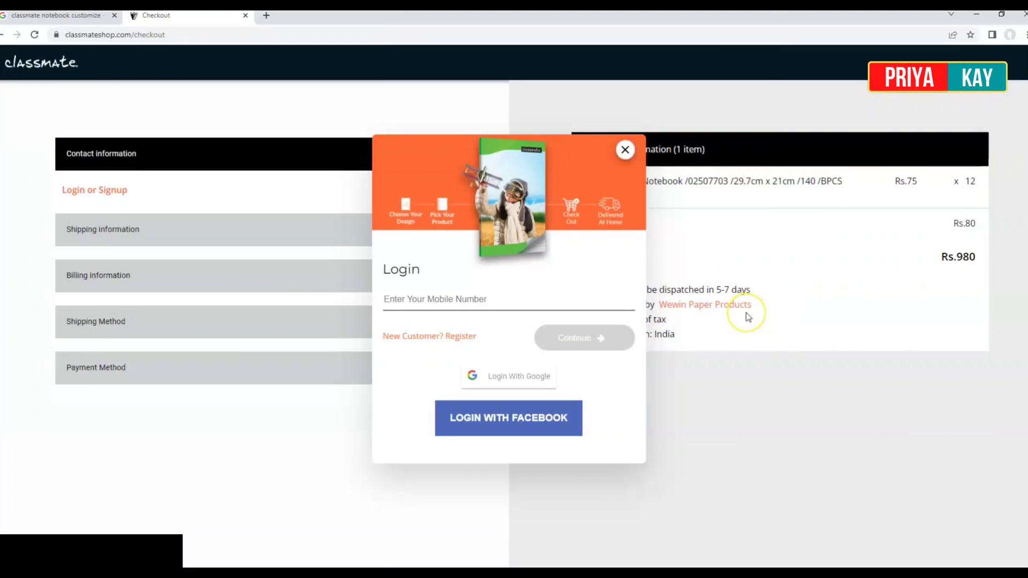
{"action": "left_click", "coordinate": [659, 324]}
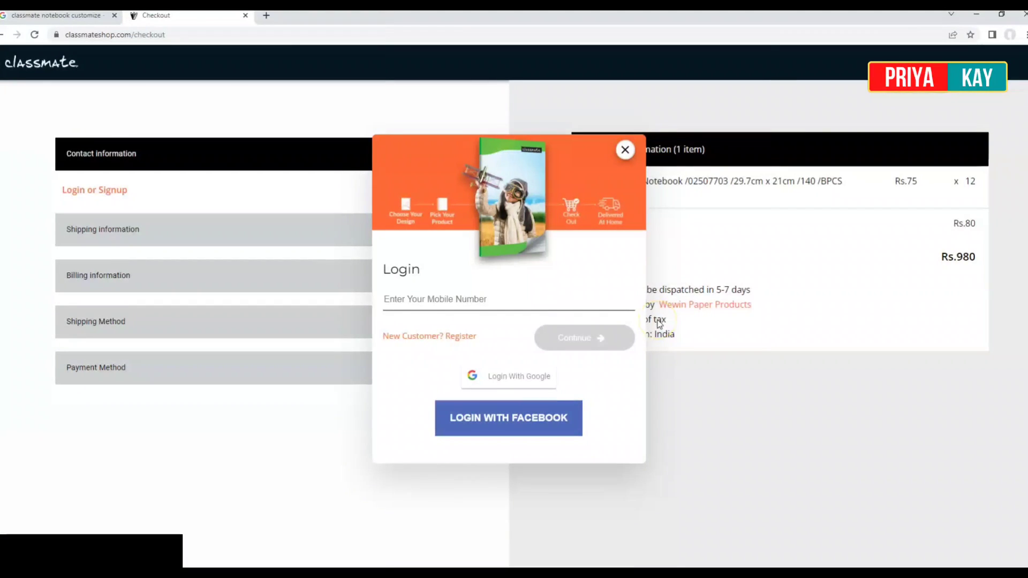